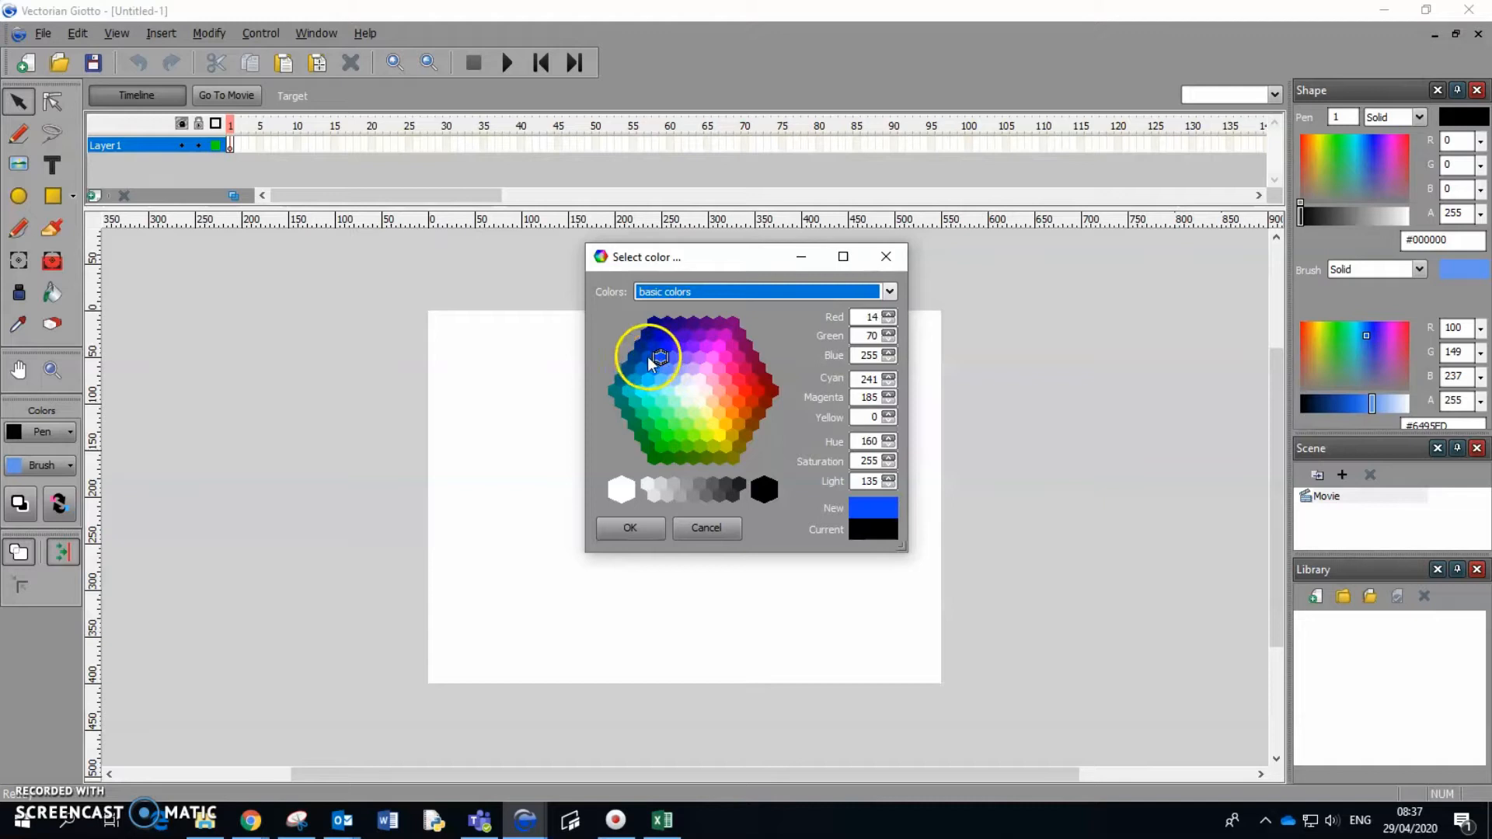
Set the brush colour to blue #004BC4 and draw ellipses for the figure's body, head, one foot and one arm.
click(630, 531)
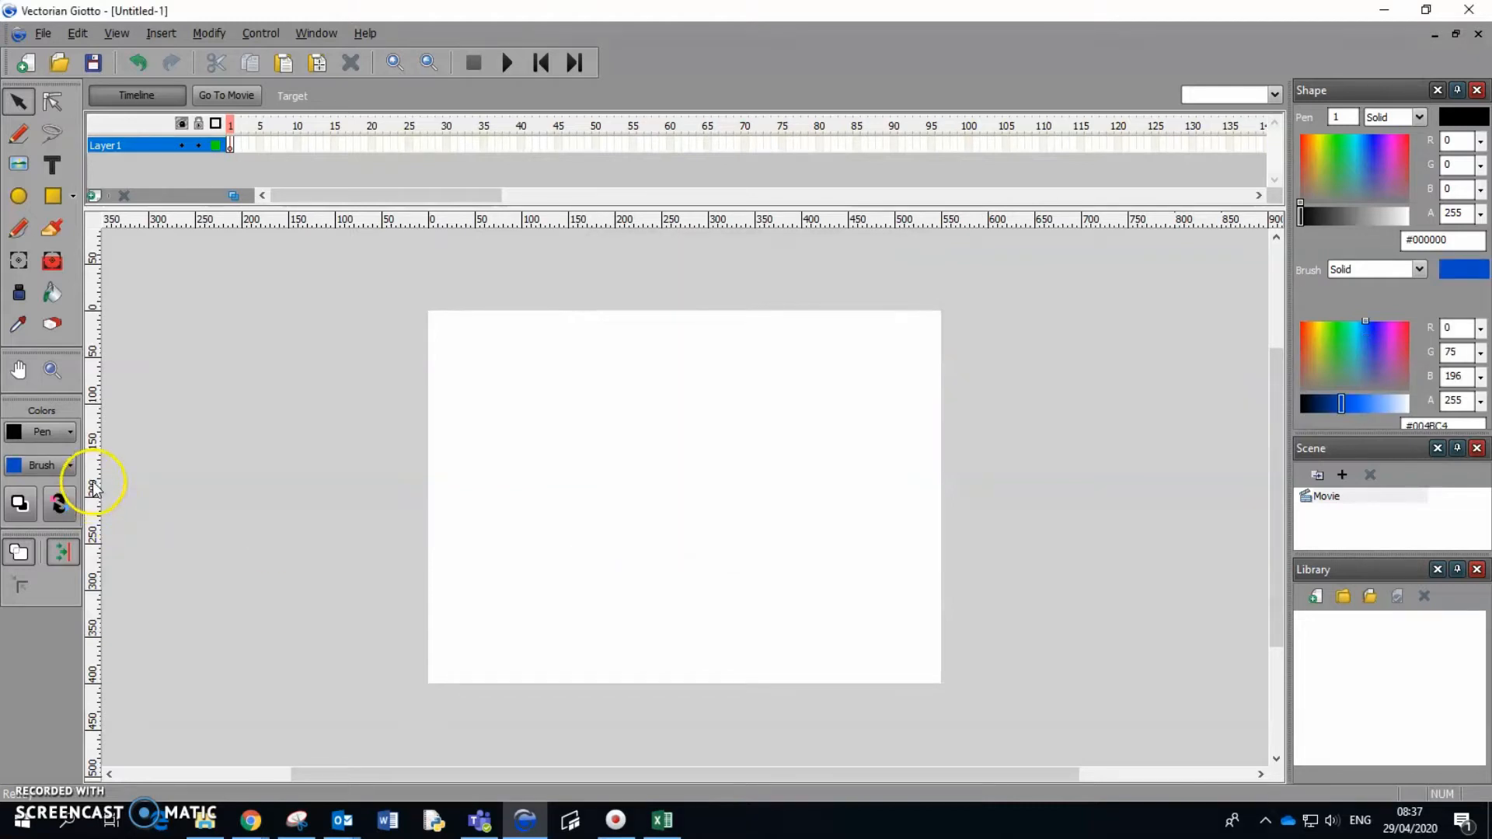
click(22, 198)
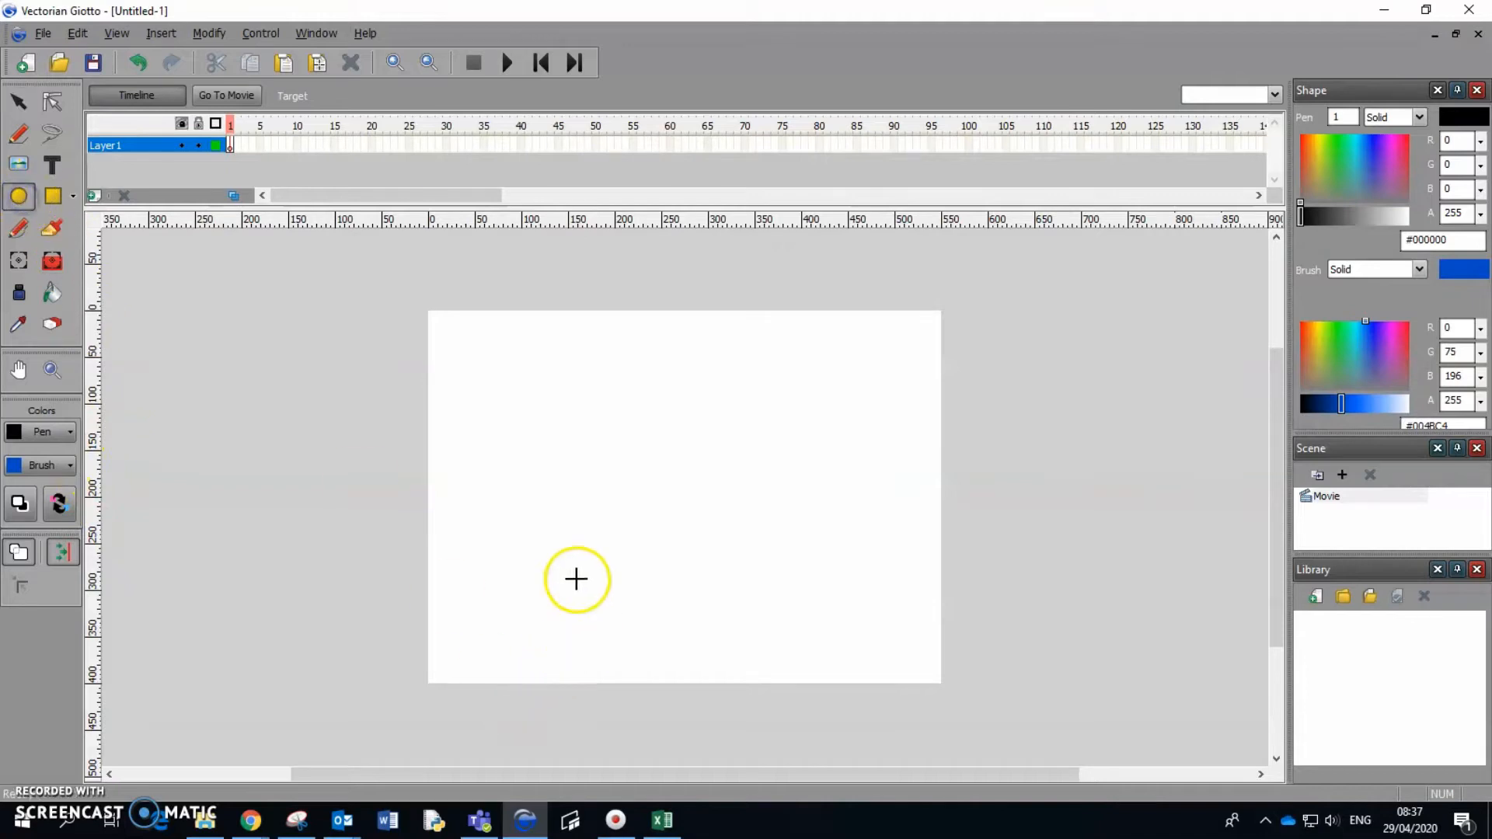
drag(513, 433, 604, 598)
drag(538, 378, 569, 427)
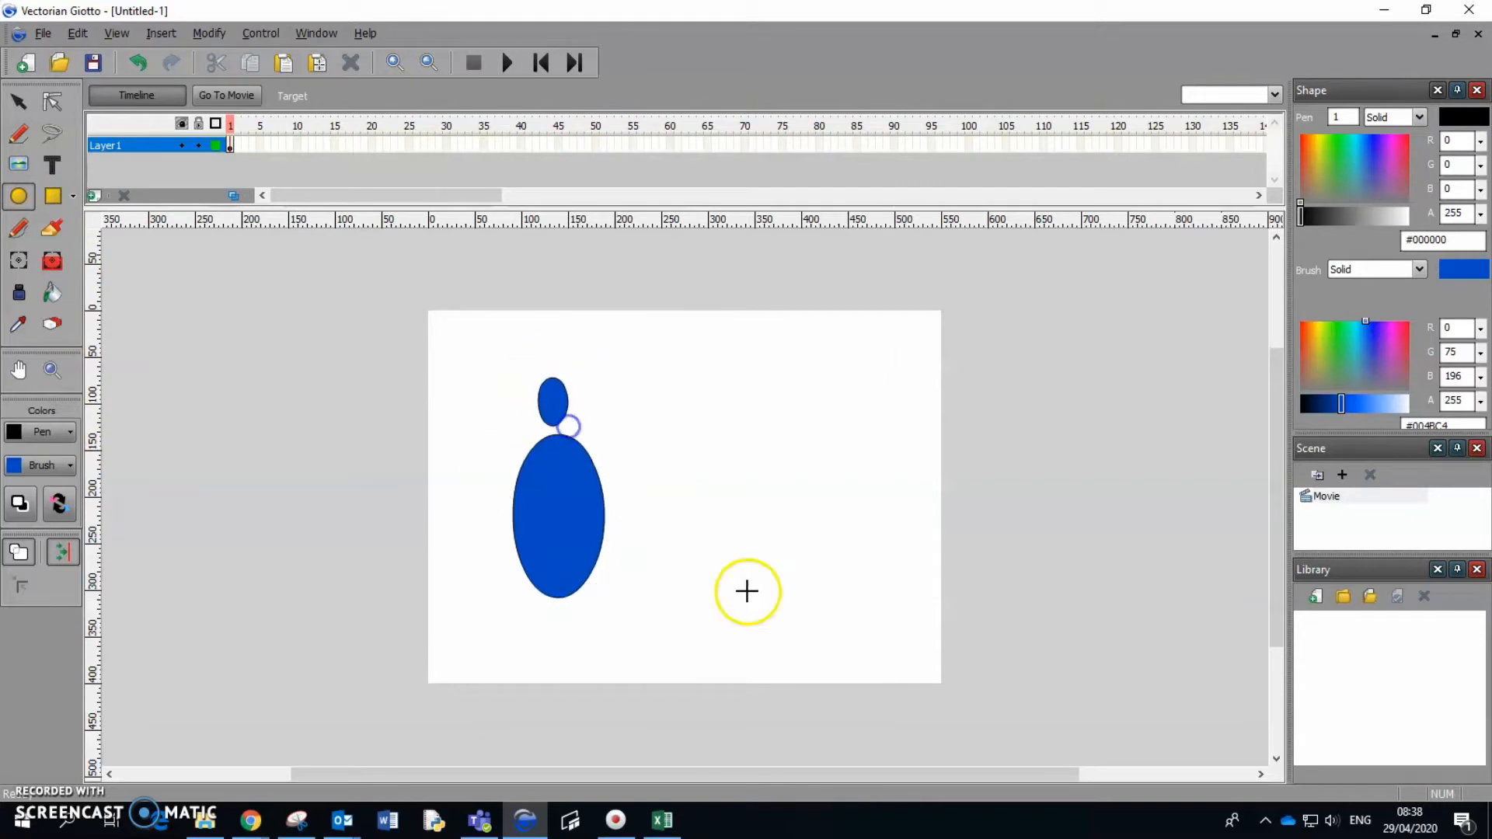
drag(590, 612, 623, 628)
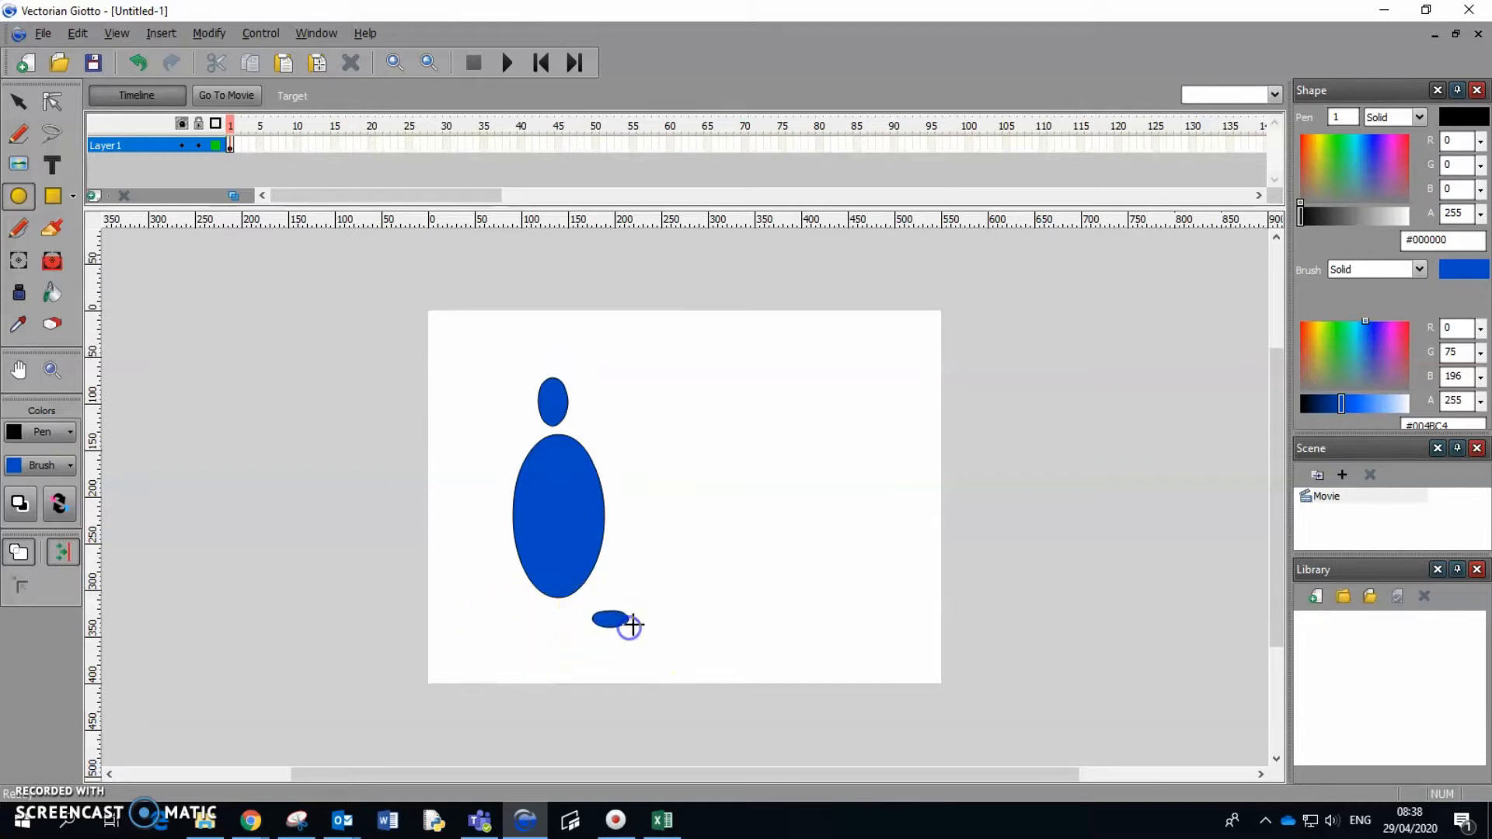
drag(648, 472, 672, 549)
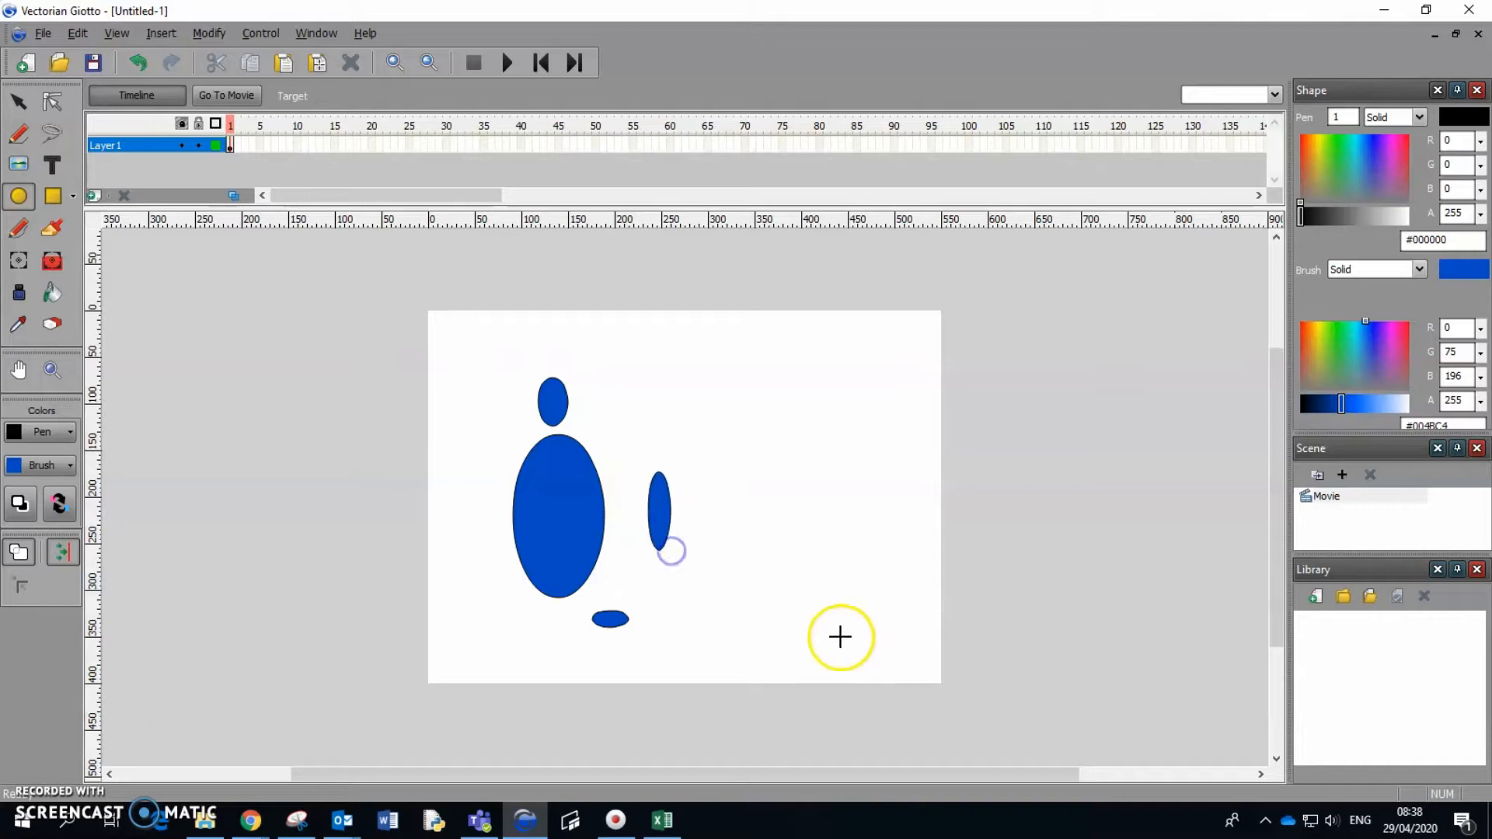
Move the arm ellipse to the stage's right side and place a copy of it just left of the body.
click(18, 102)
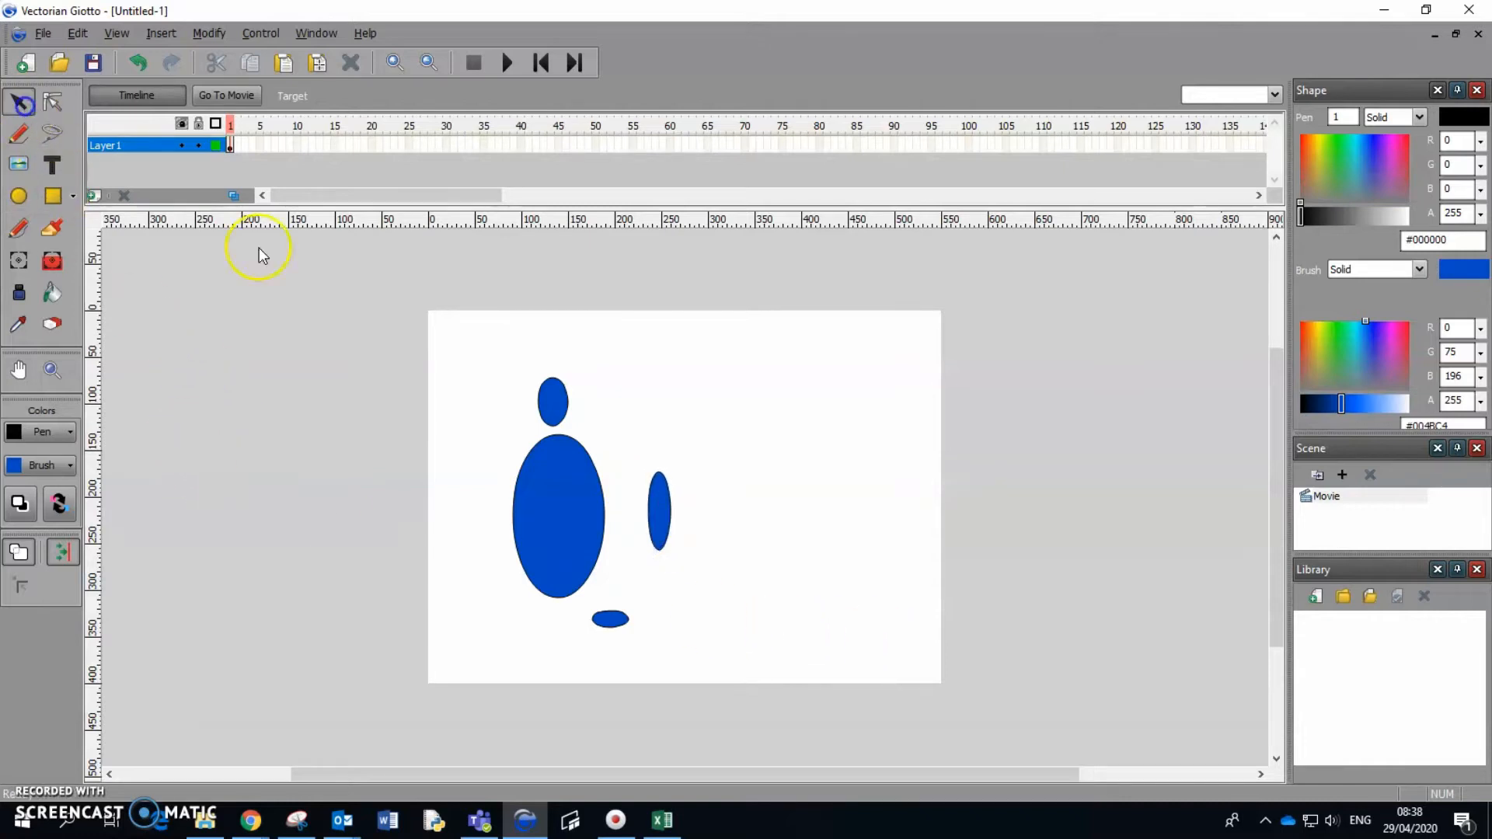
drag(661, 507, 861, 518)
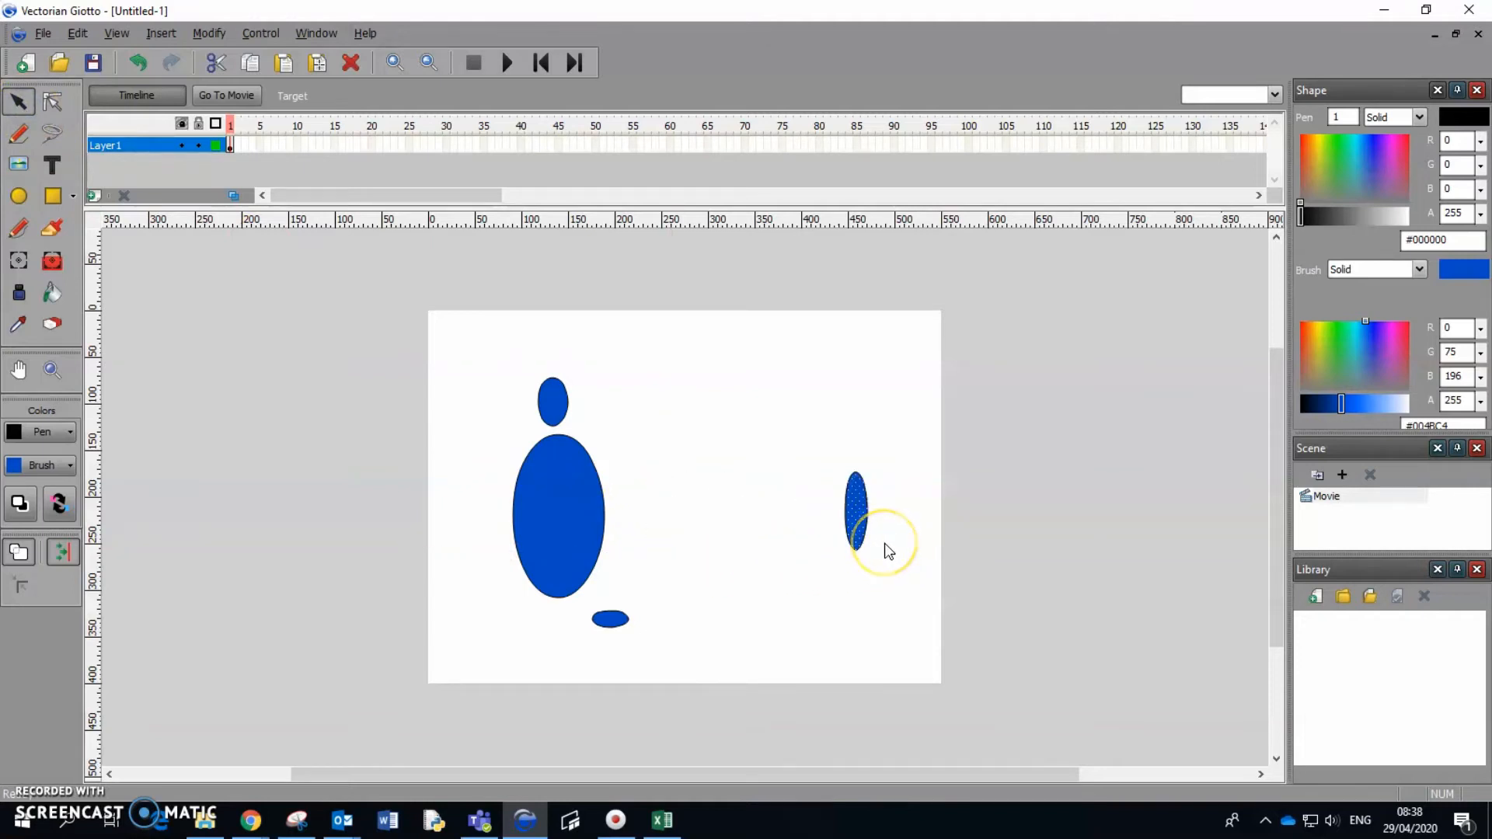
key(ctrl+v)
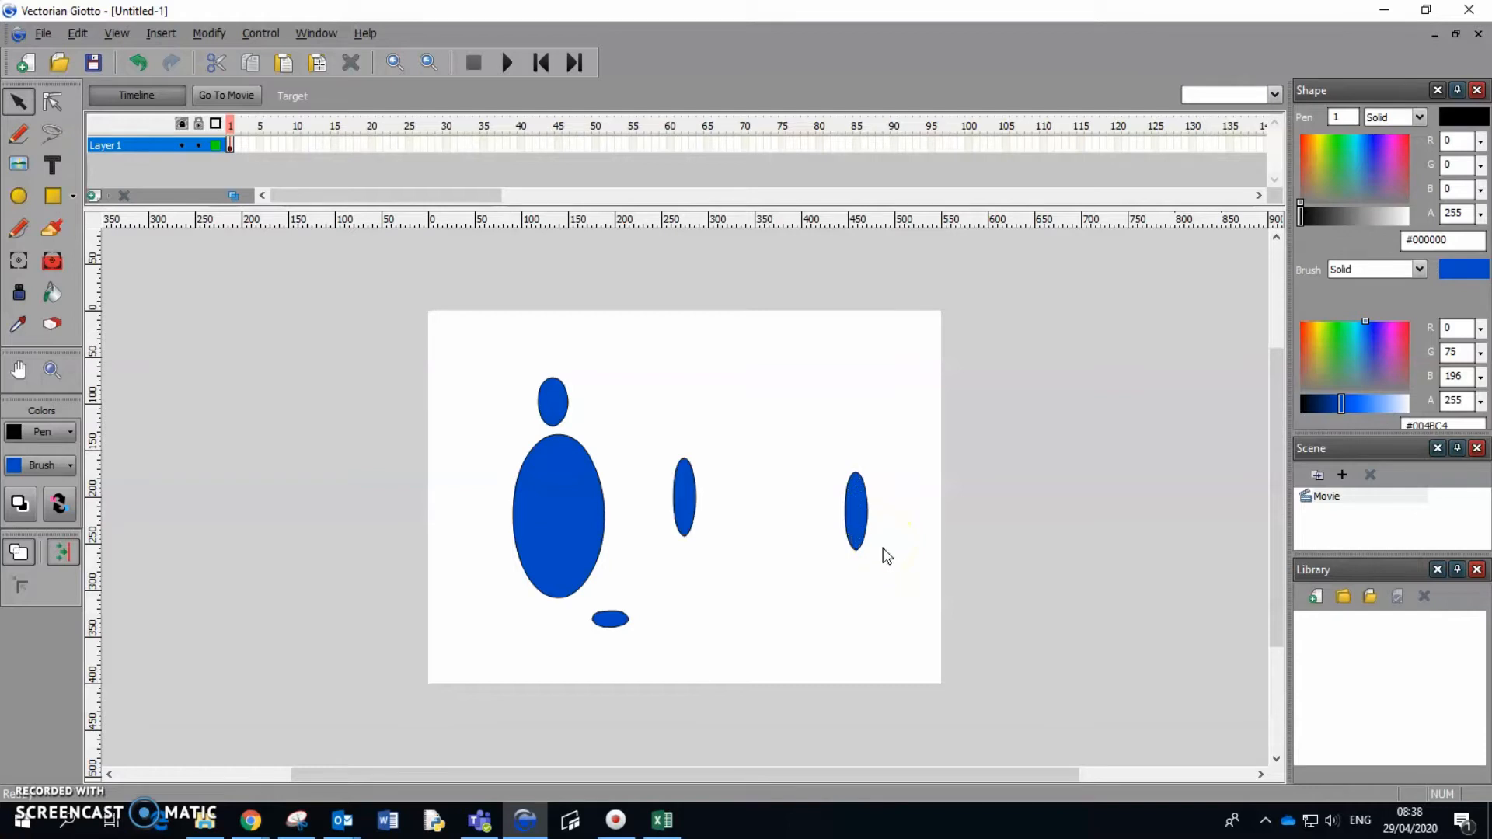
drag(686, 514, 488, 539)
Duplicate the foot ellipse to set two feet under the body, and bring the right arm up beside the body.
click(610, 620)
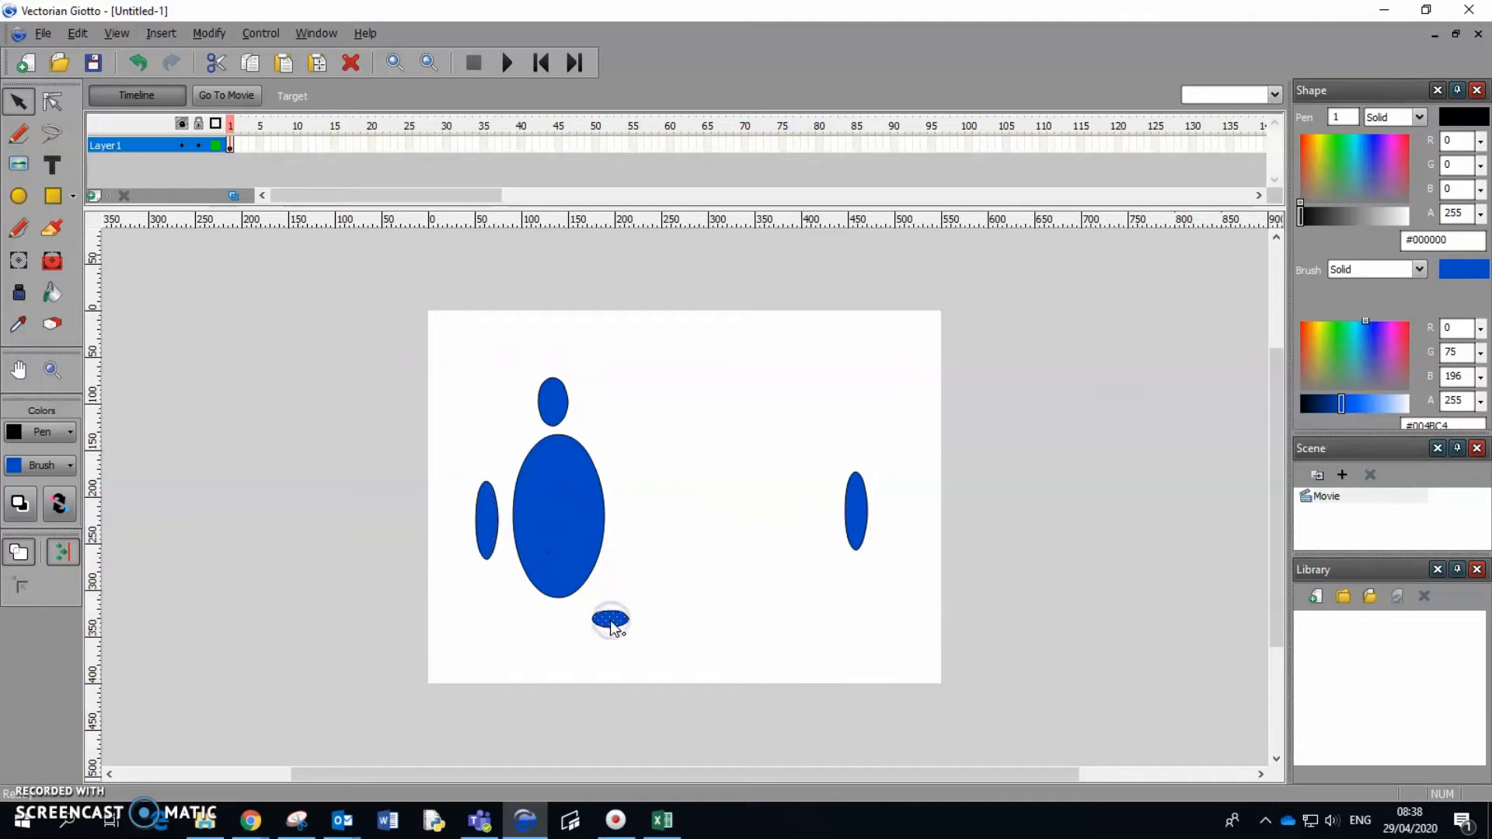
key(ctrl+c)
key(ctrl+v)
drag(694, 505, 586, 610)
drag(855, 519, 630, 516)
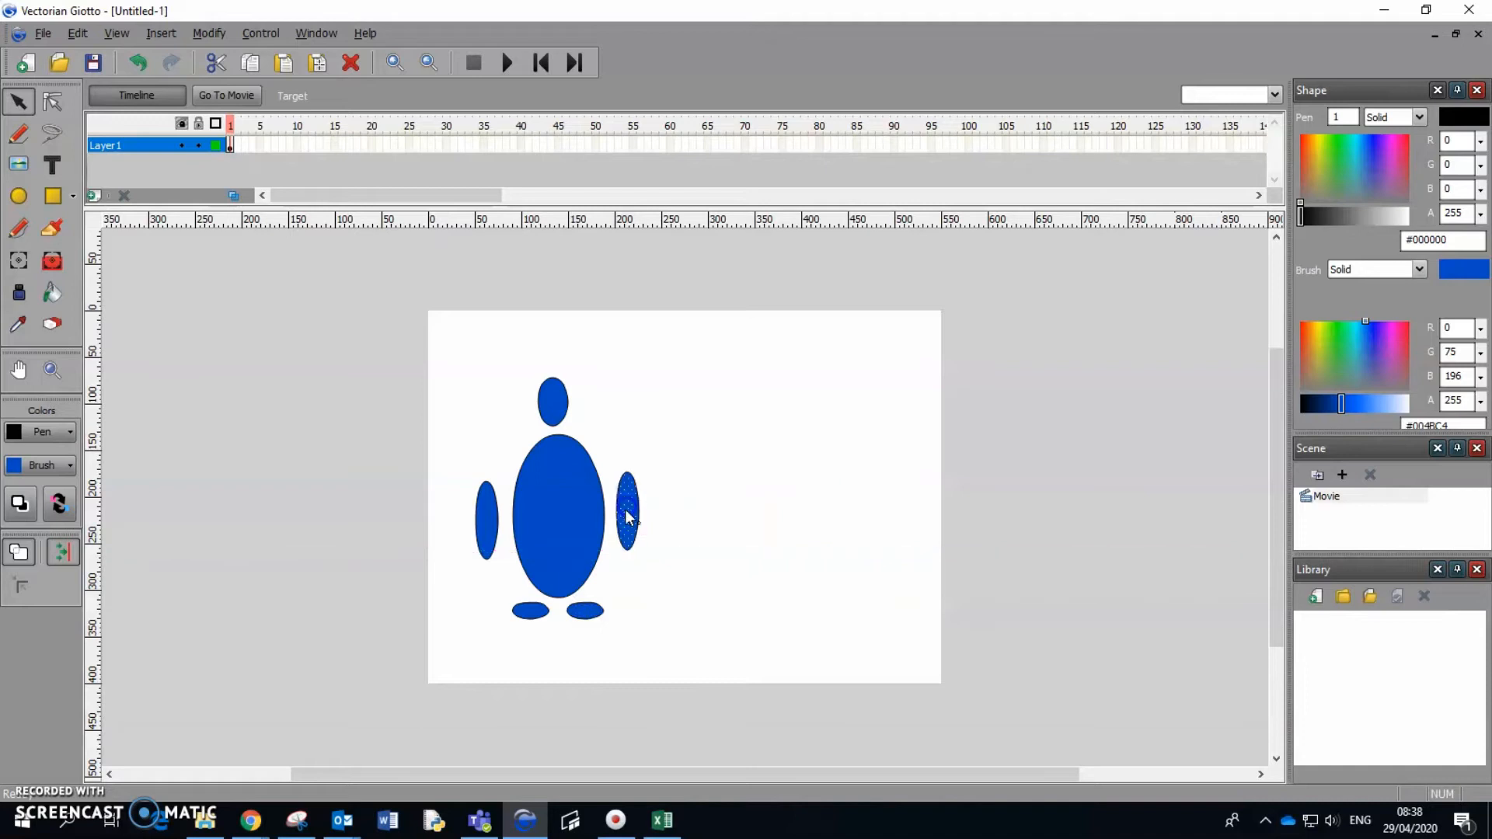
Rotate both arms so their lower ends point away from the body, and slightly resize the head.
click(634, 543)
click(24, 270)
drag(646, 547, 677, 551)
click(481, 523)
drag(487, 558, 500, 584)
click(668, 598)
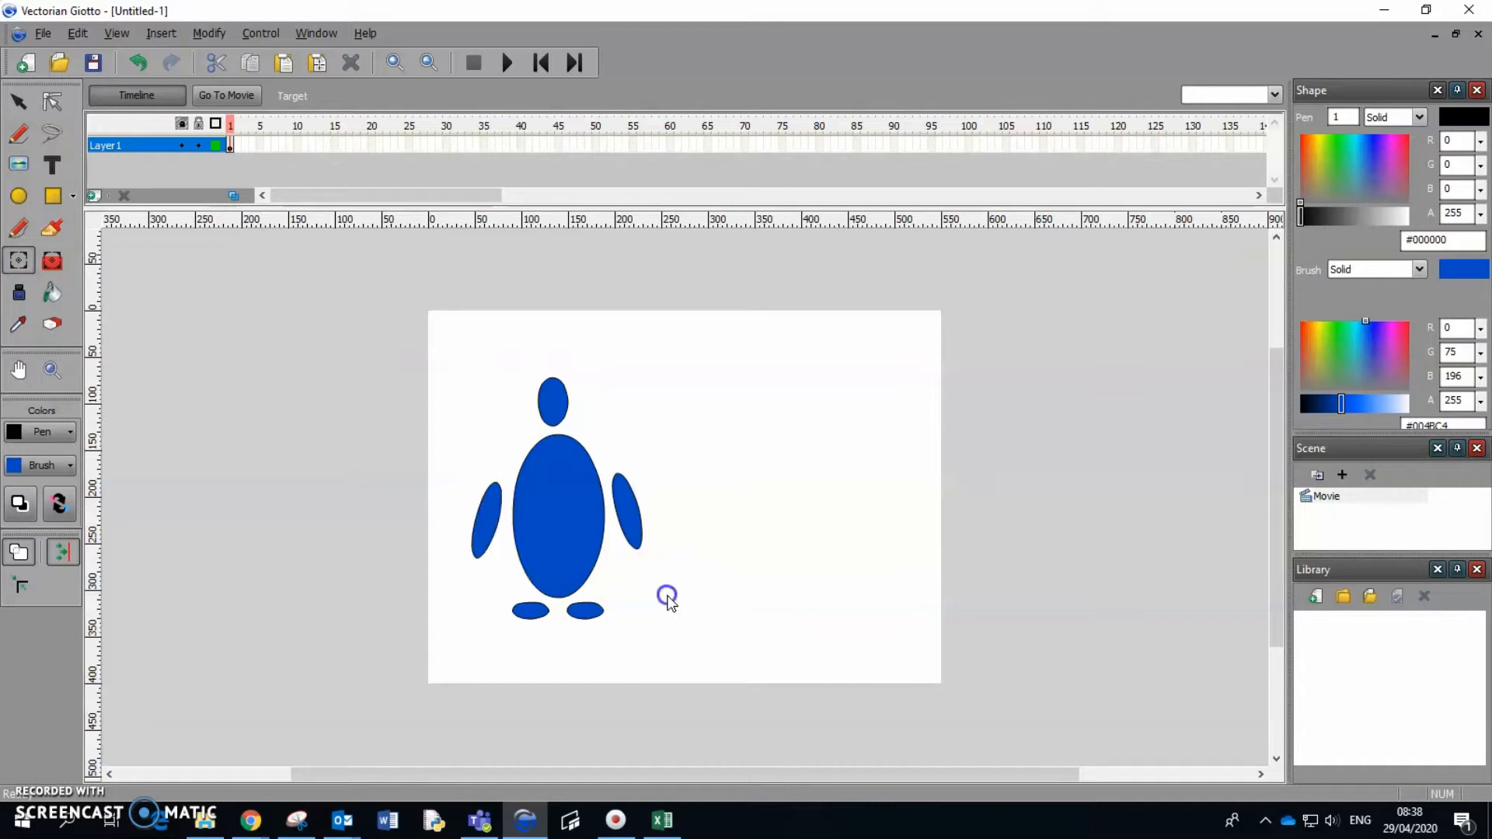
click(557, 408)
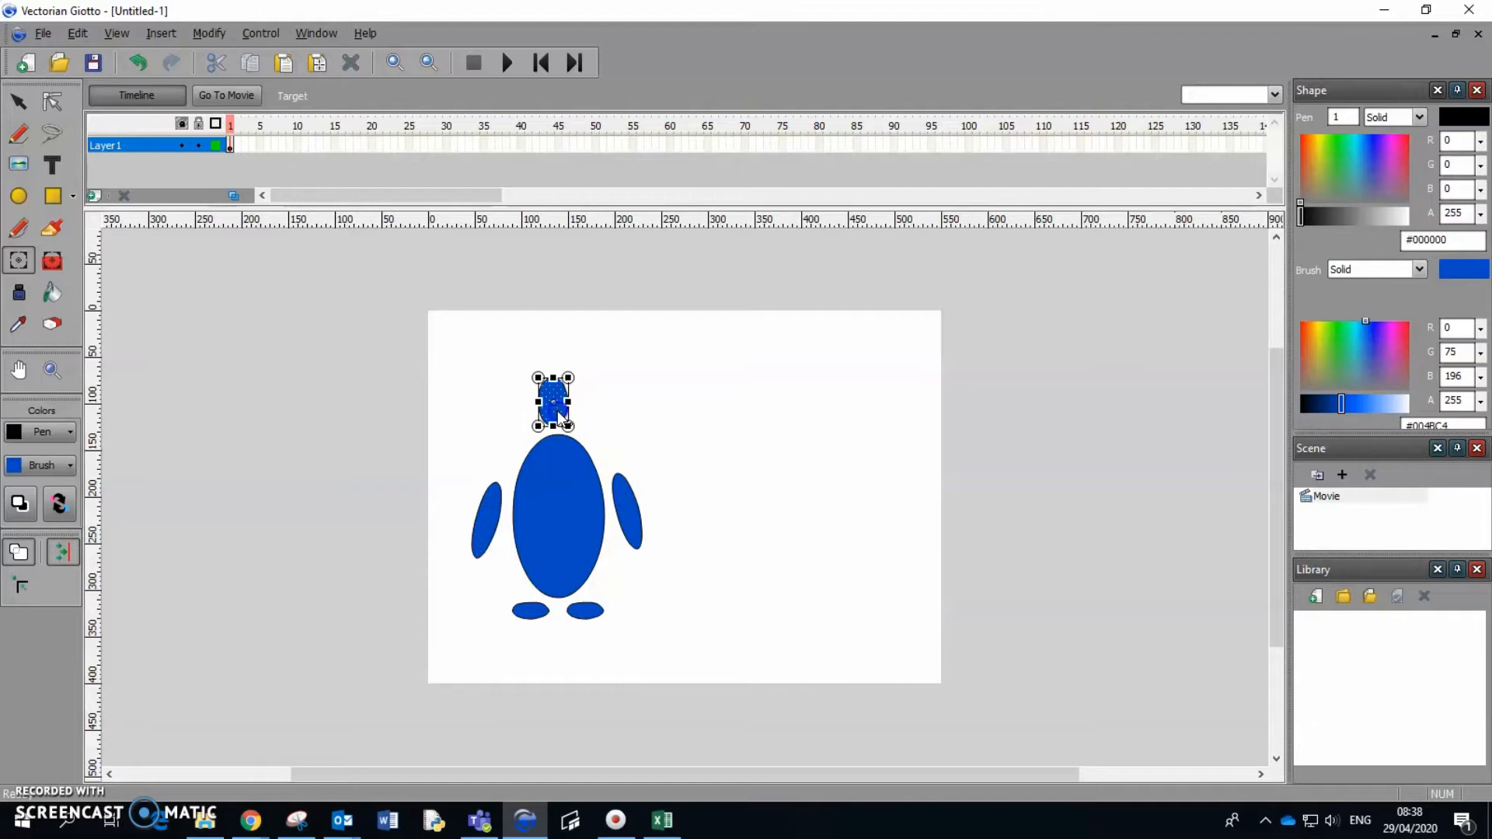
drag(569, 427, 573, 426)
Select the whole figure and move it right to the middle of the stage.
click(33, 162)
click(19, 102)
click(474, 379)
drag(446, 343, 677, 672)
drag(578, 566, 684, 569)
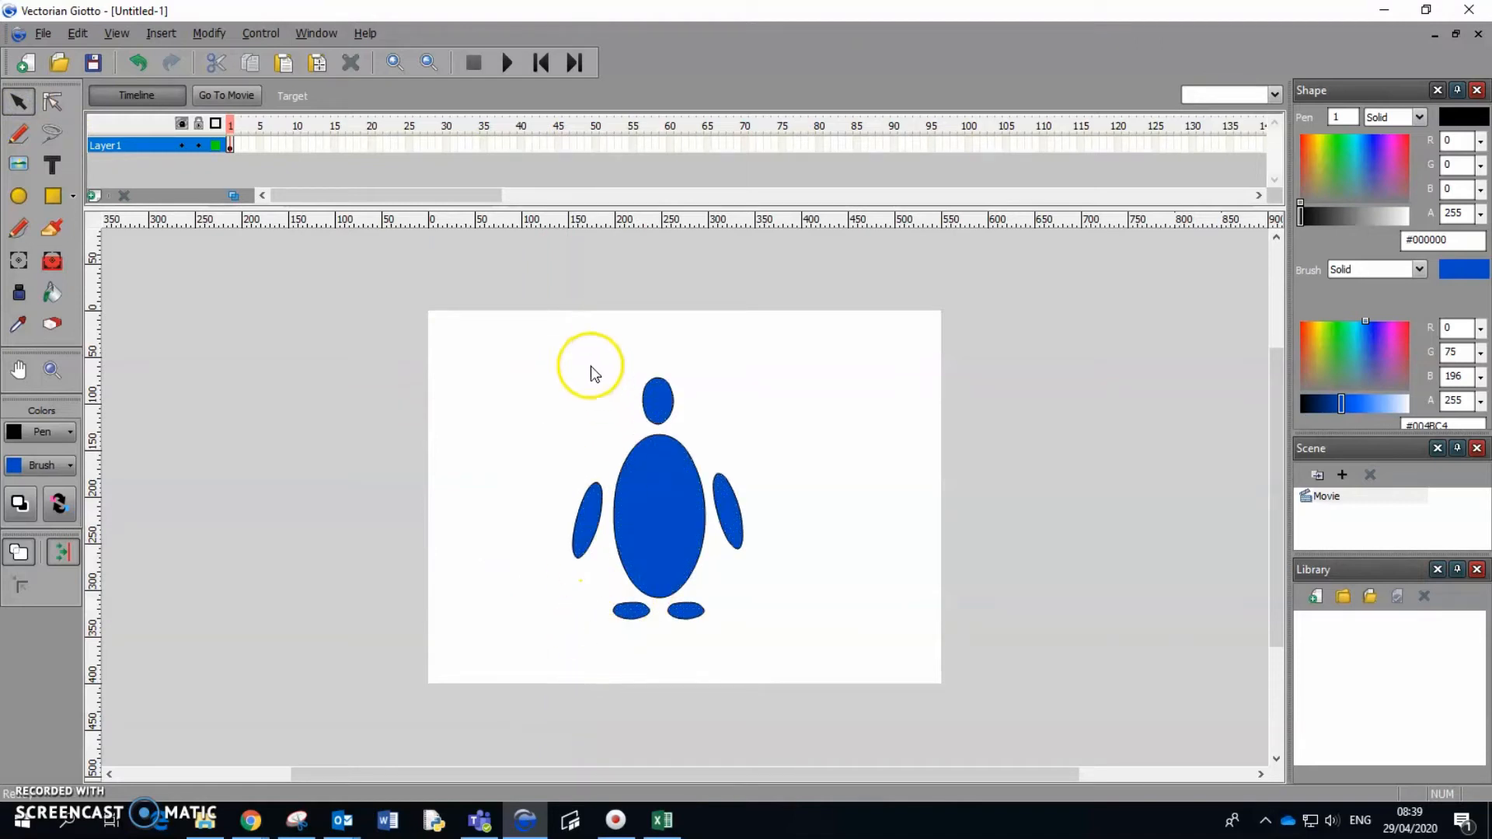
Convert the complete figure to a movie clip symbol named "blue alien".
drag(555, 343, 785, 652)
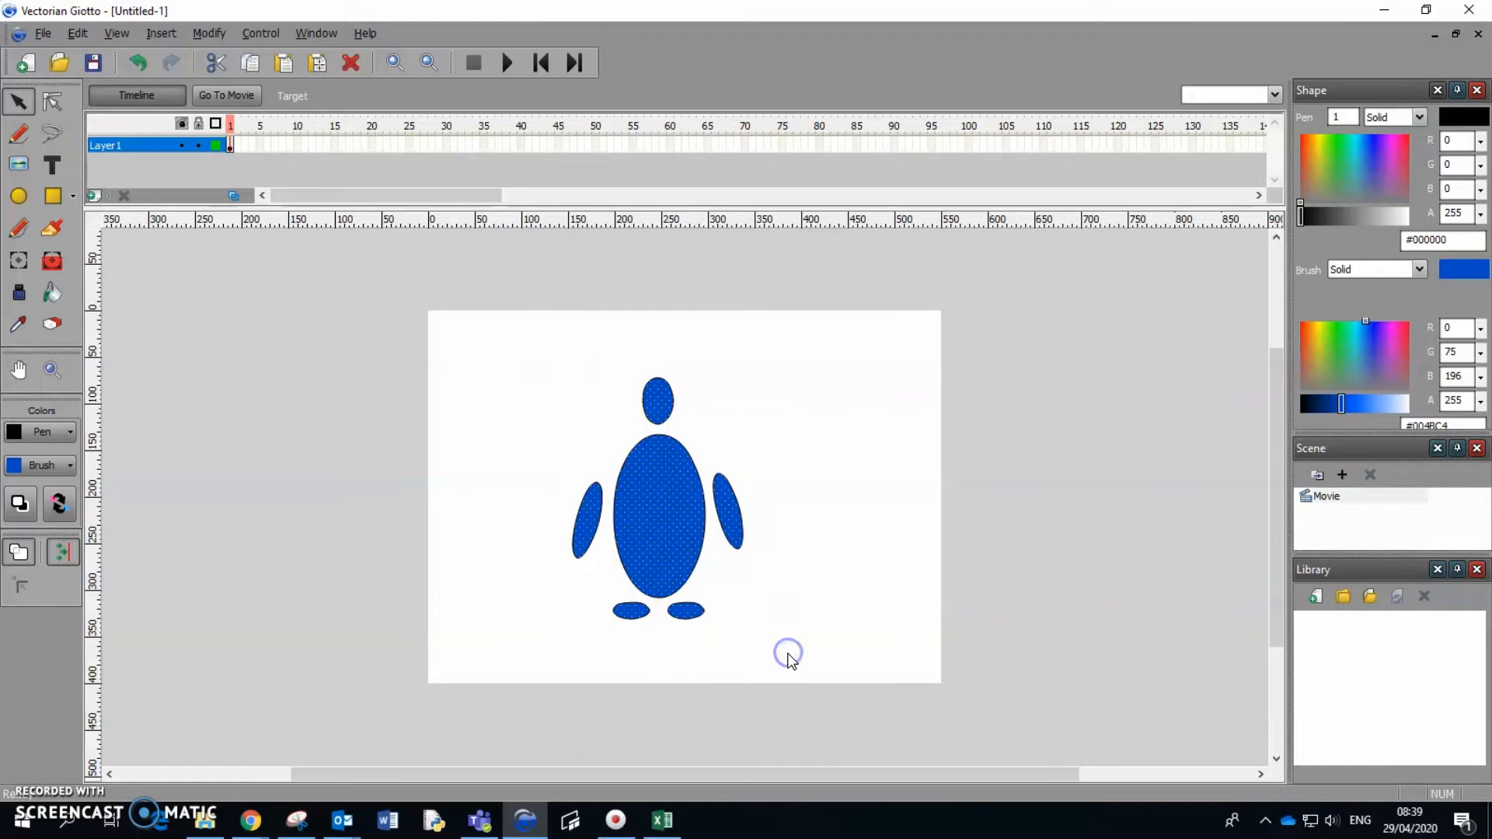
right_click(651, 528)
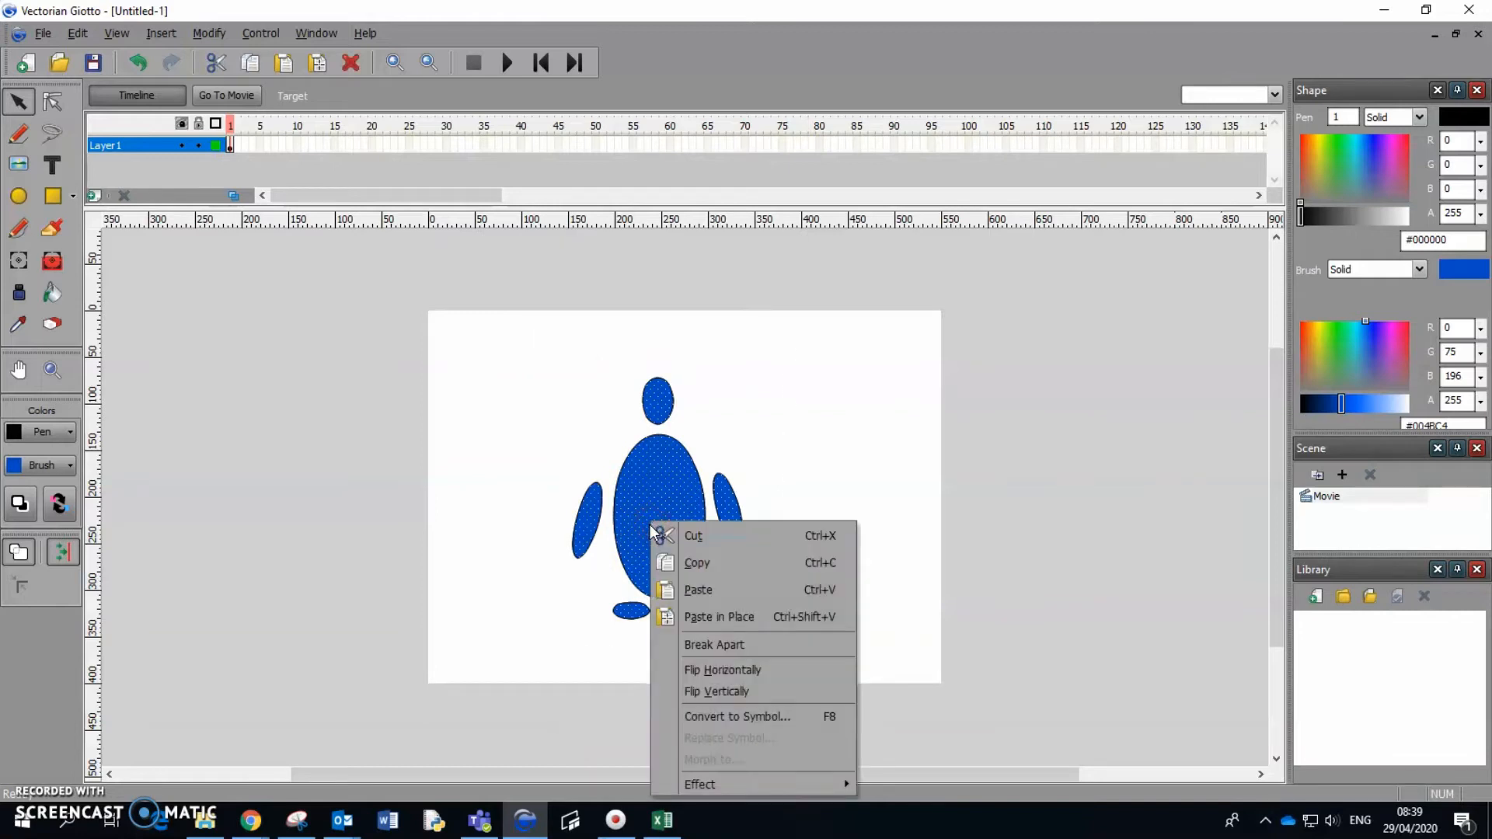
click(769, 716)
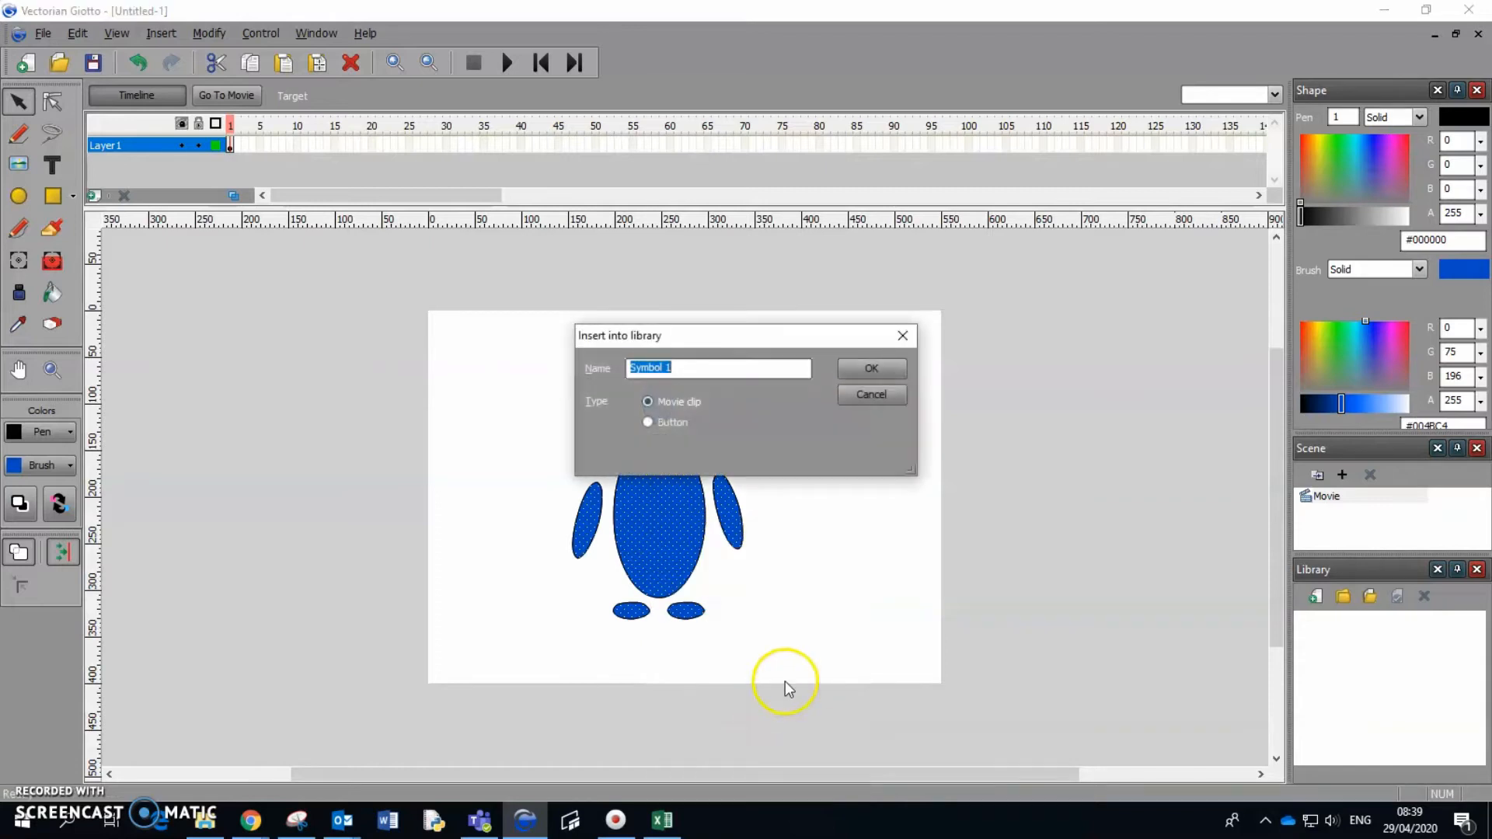
text(blue alien)
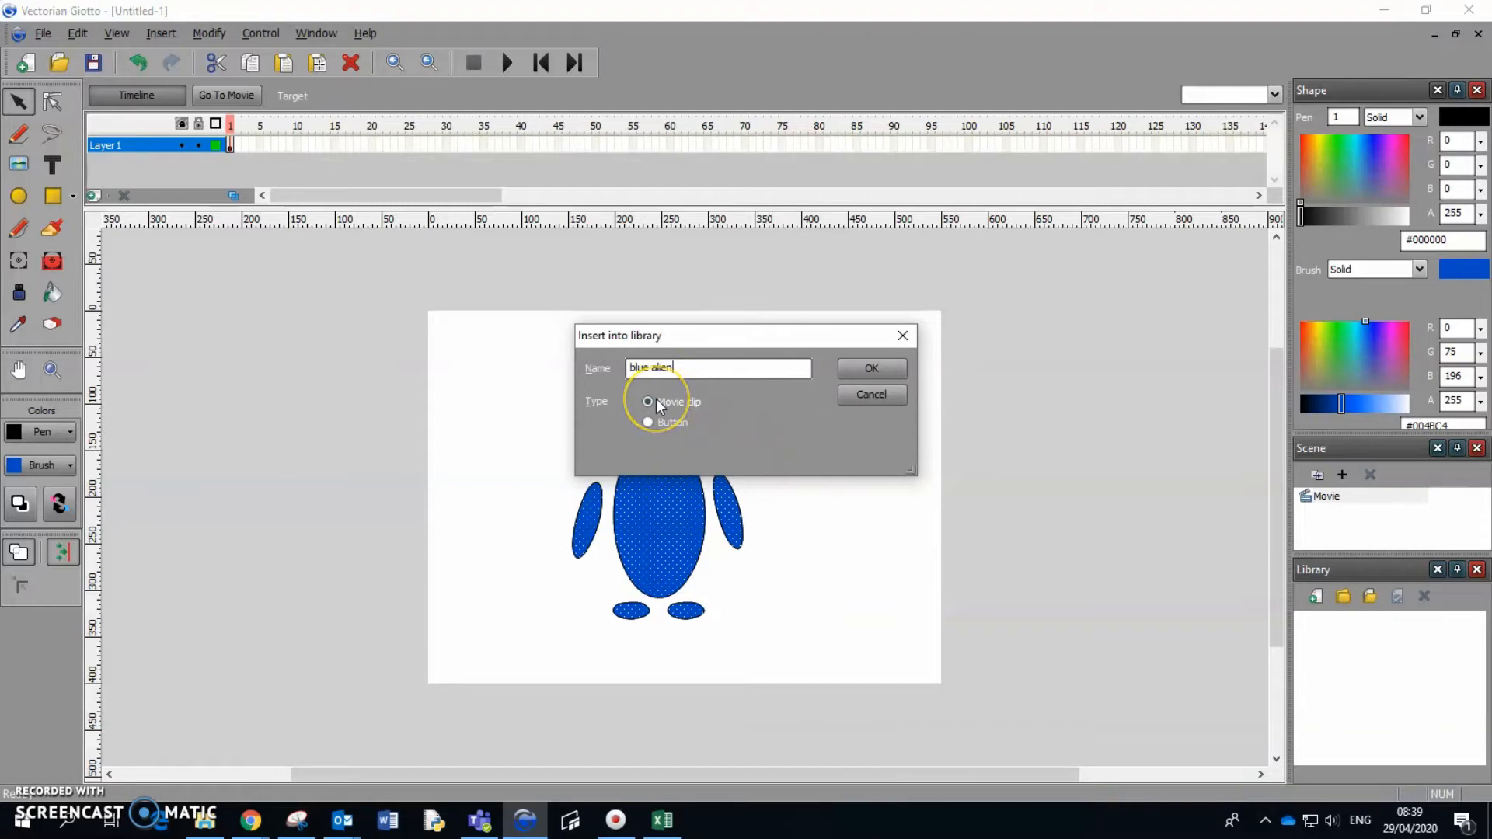
click(866, 371)
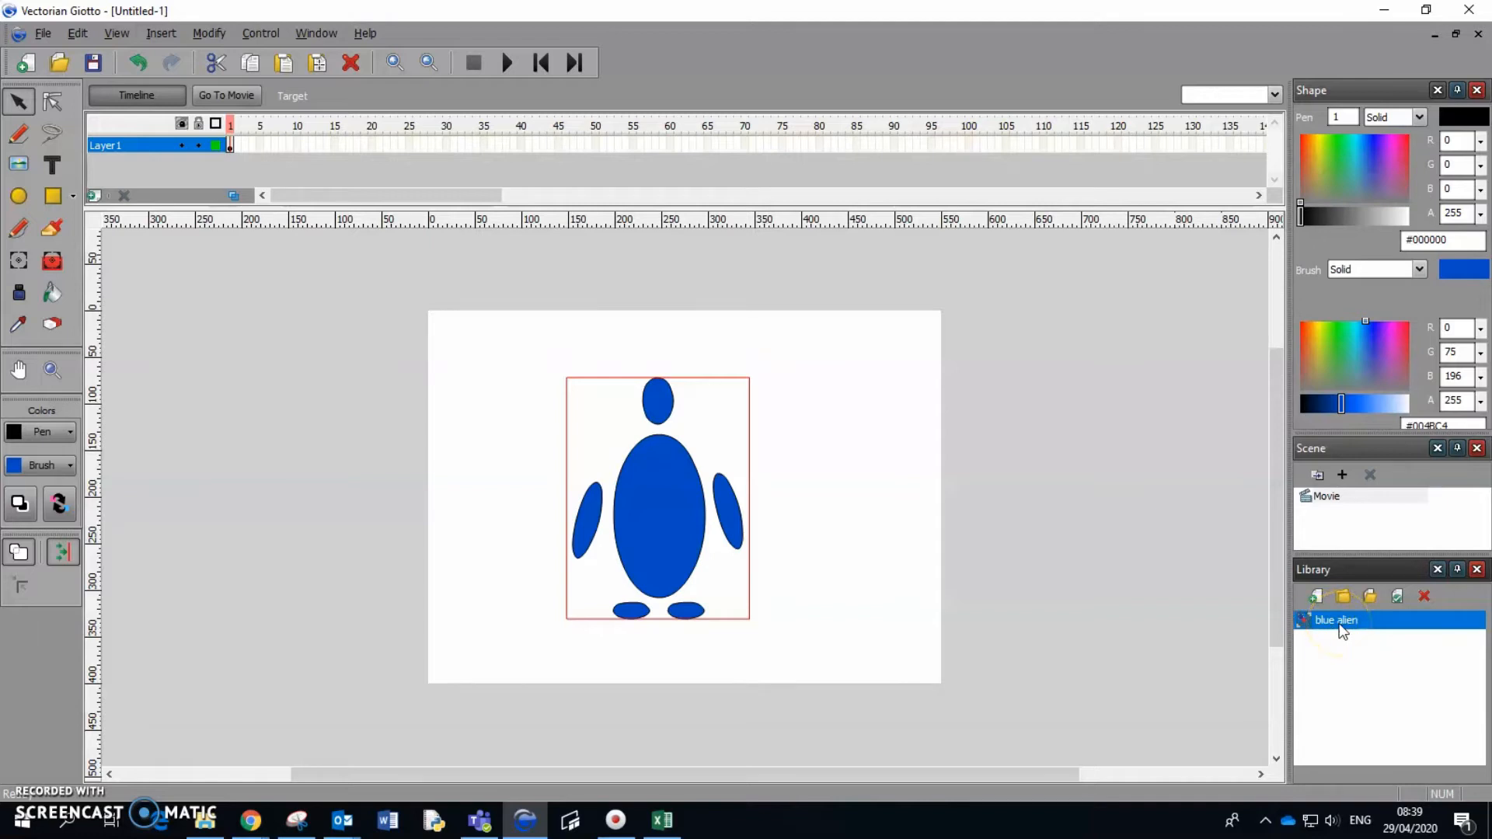
Shrink the blue alien symbol and place it in the stage's lower-left corner.
click(19, 260)
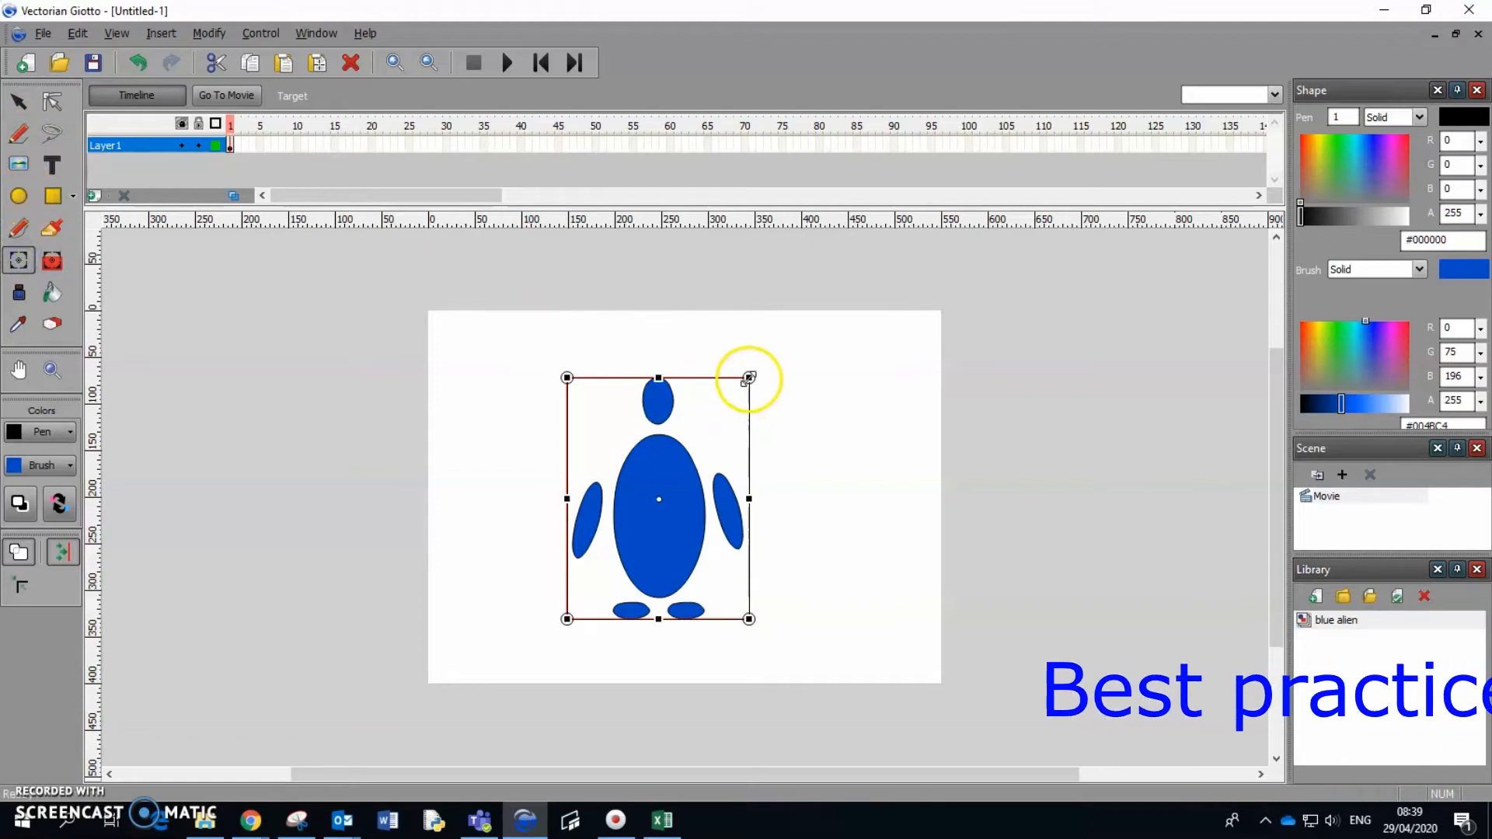
drag(749, 378, 519, 561)
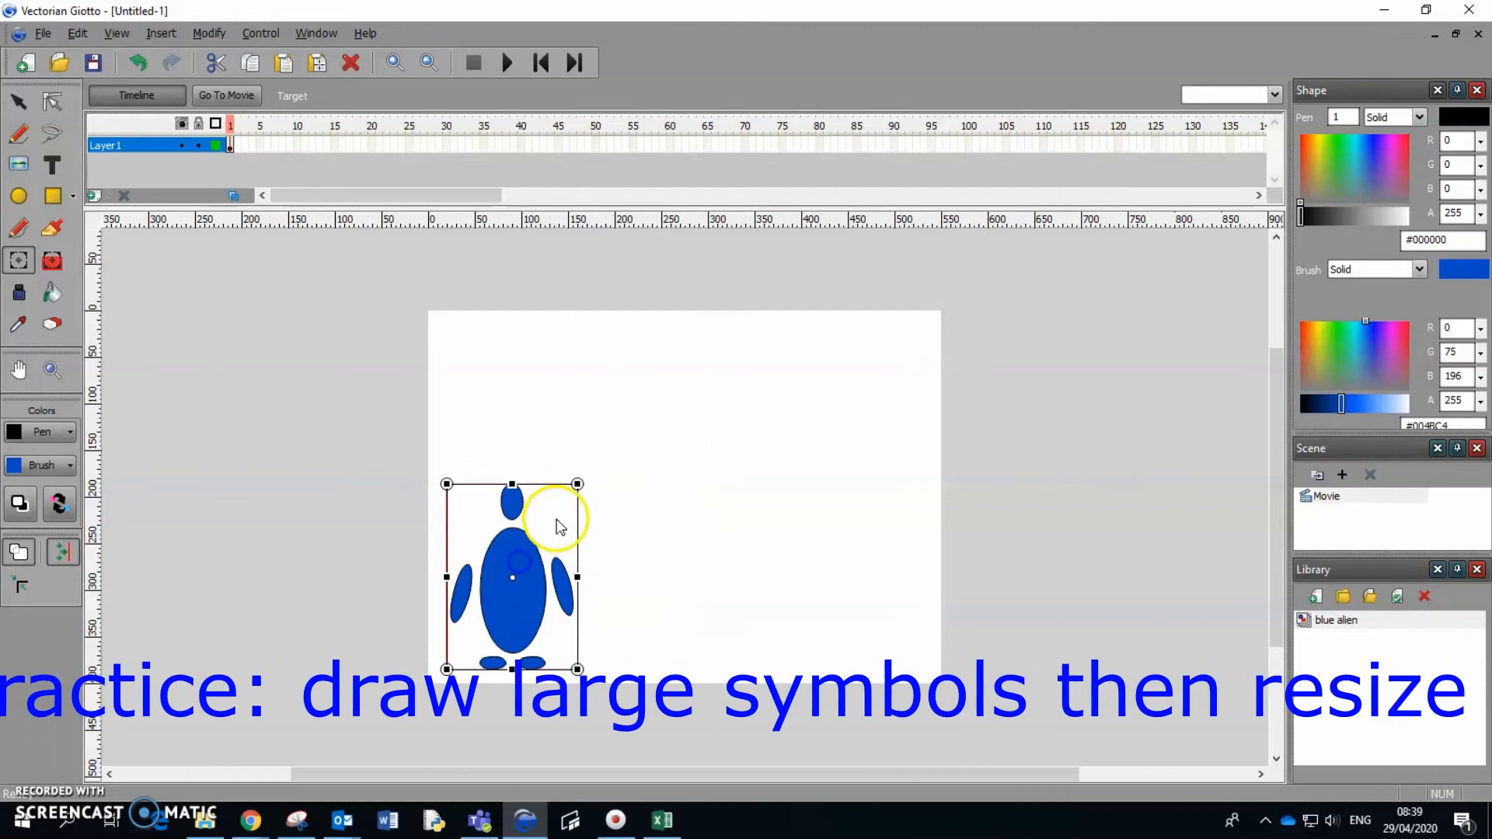
drag(577, 485, 561, 506)
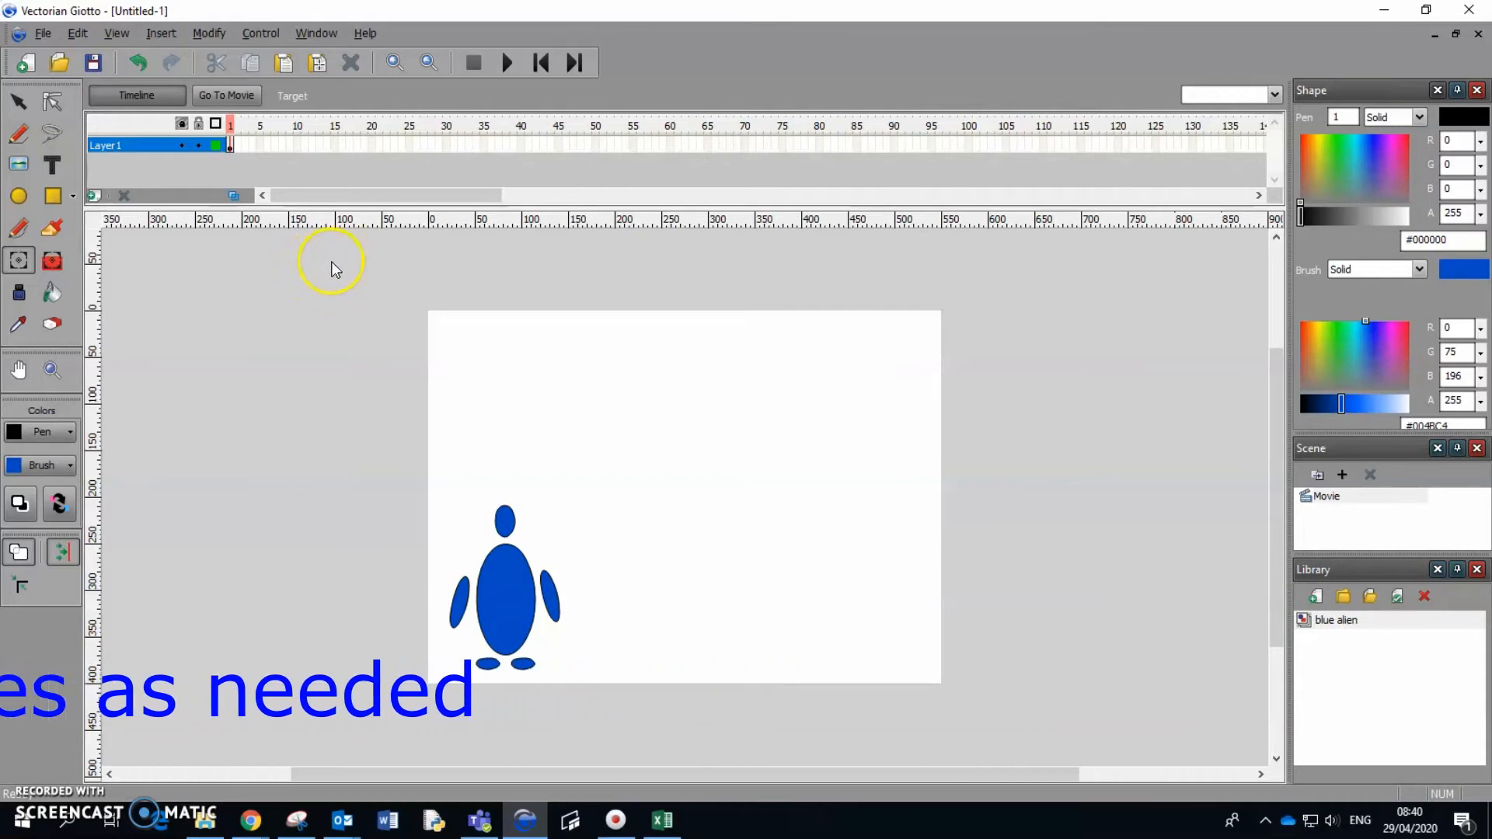
Add a keyframe at frame 20 with the alien rotated clockwise and moved partly off the stage's upper-right corner.
right_click(371, 144)
click(473, 255)
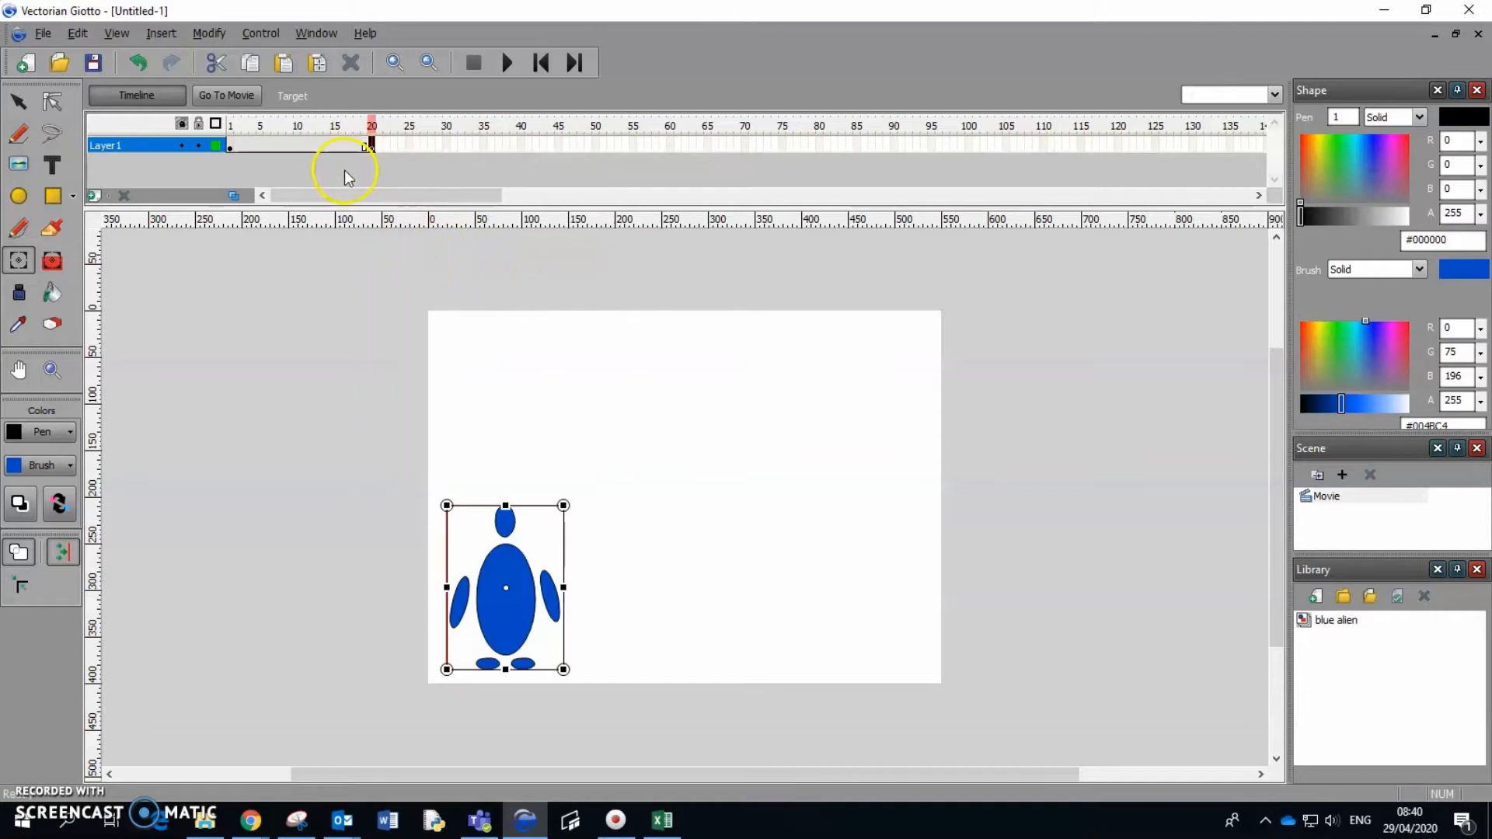
drag(541, 560, 936, 306)
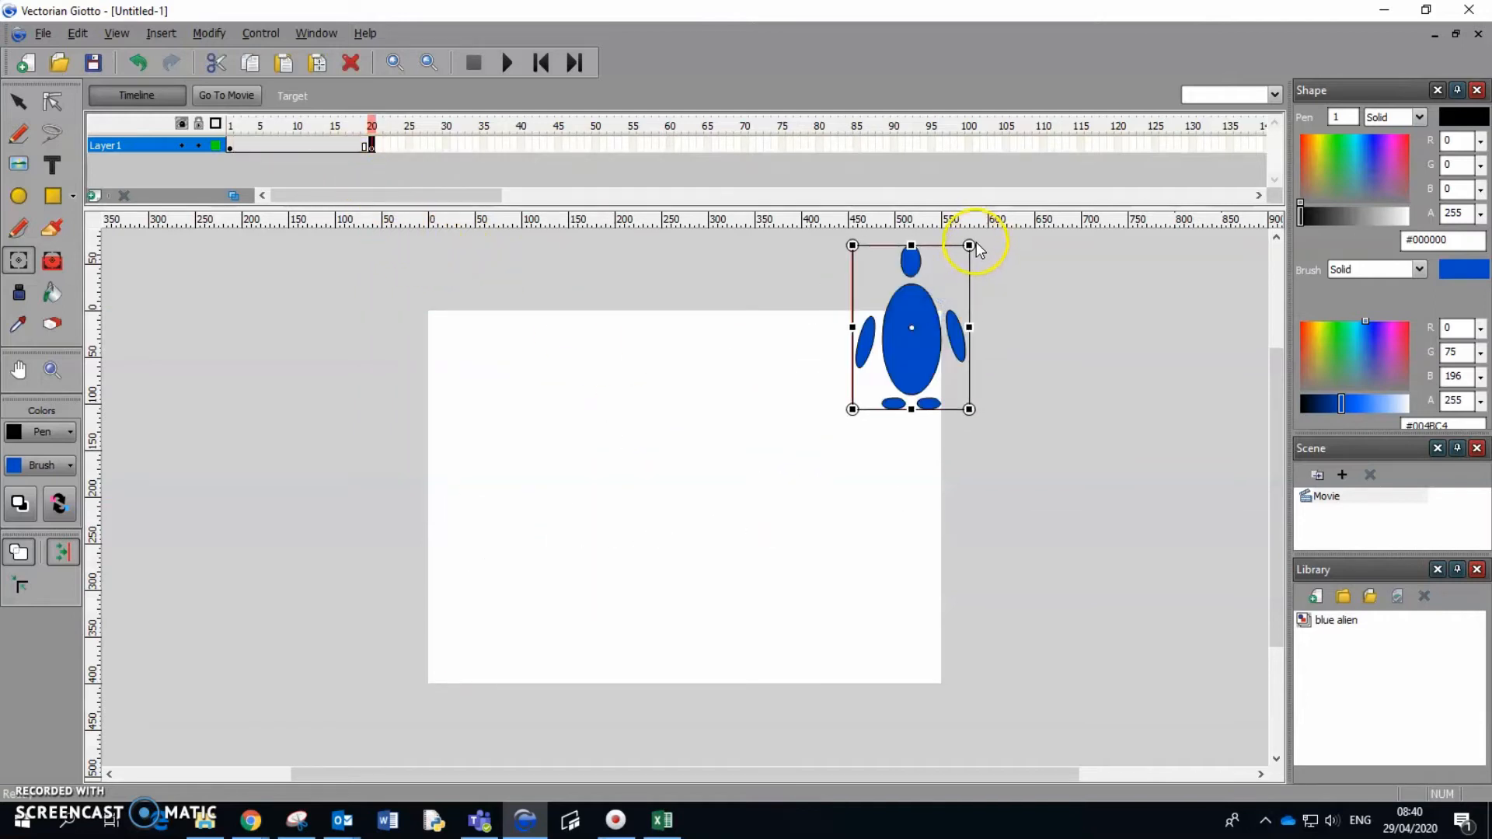
drag(979, 236, 1011, 331)
drag(916, 326, 948, 309)
Create a motion tween on Layer1 between the keyframes at frames 1 and 20.
click(286, 140)
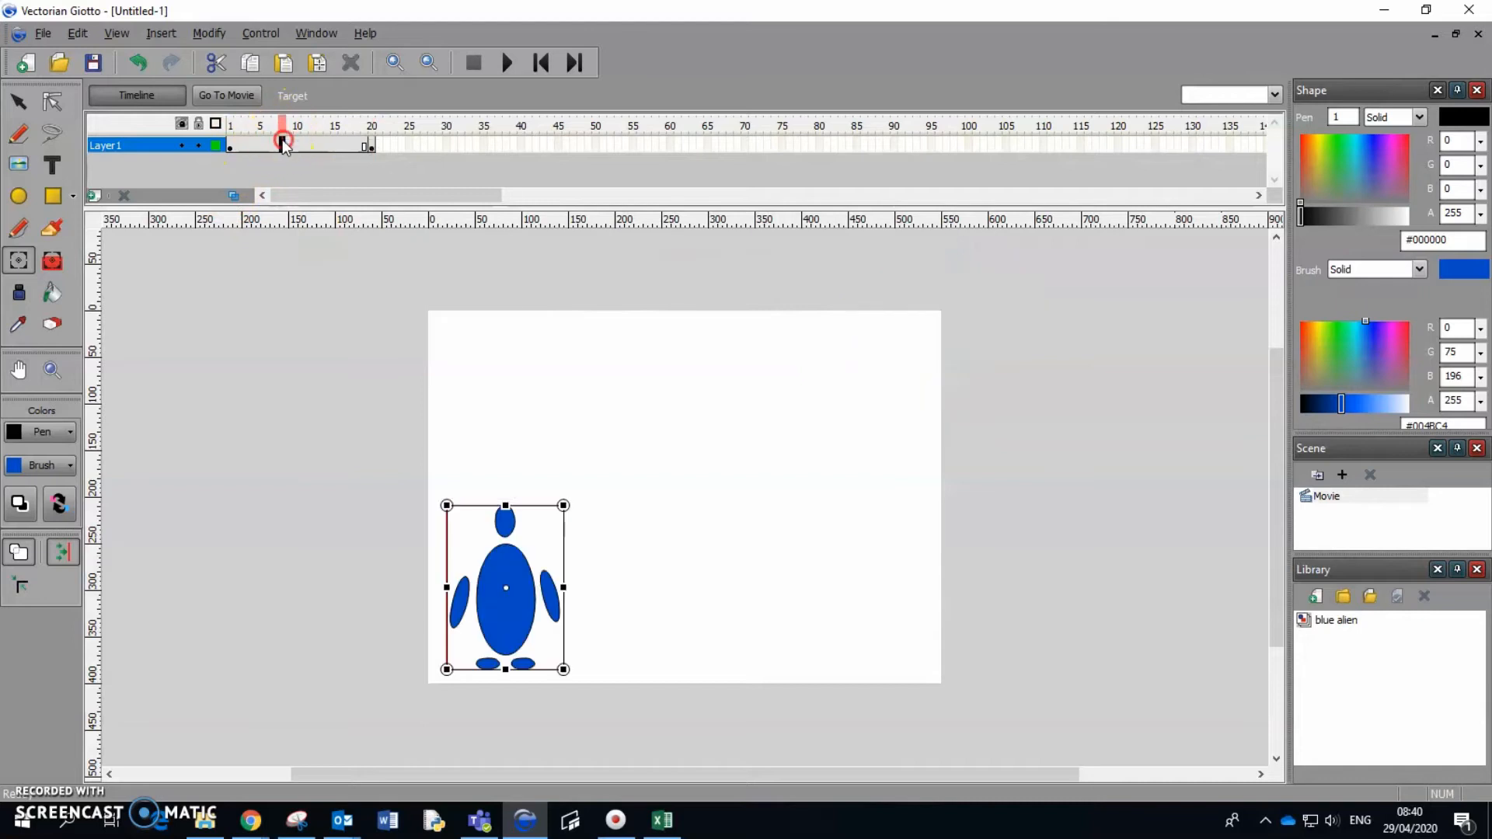
right_click(286, 140)
click(430, 148)
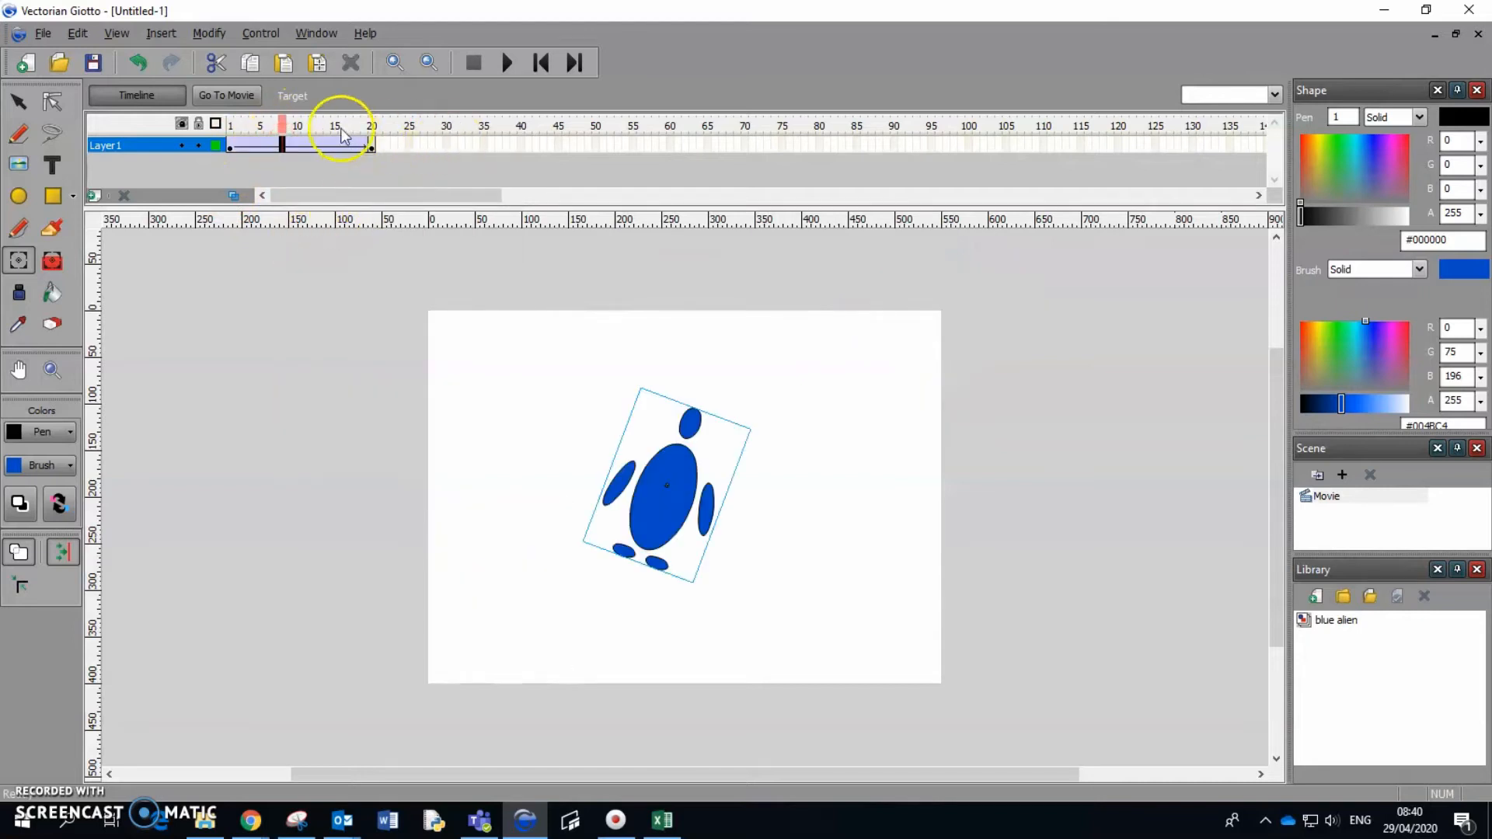
Scrub through the tween, play the alien animation from the first frame, and deselect the alien.
drag(283, 126, 330, 125)
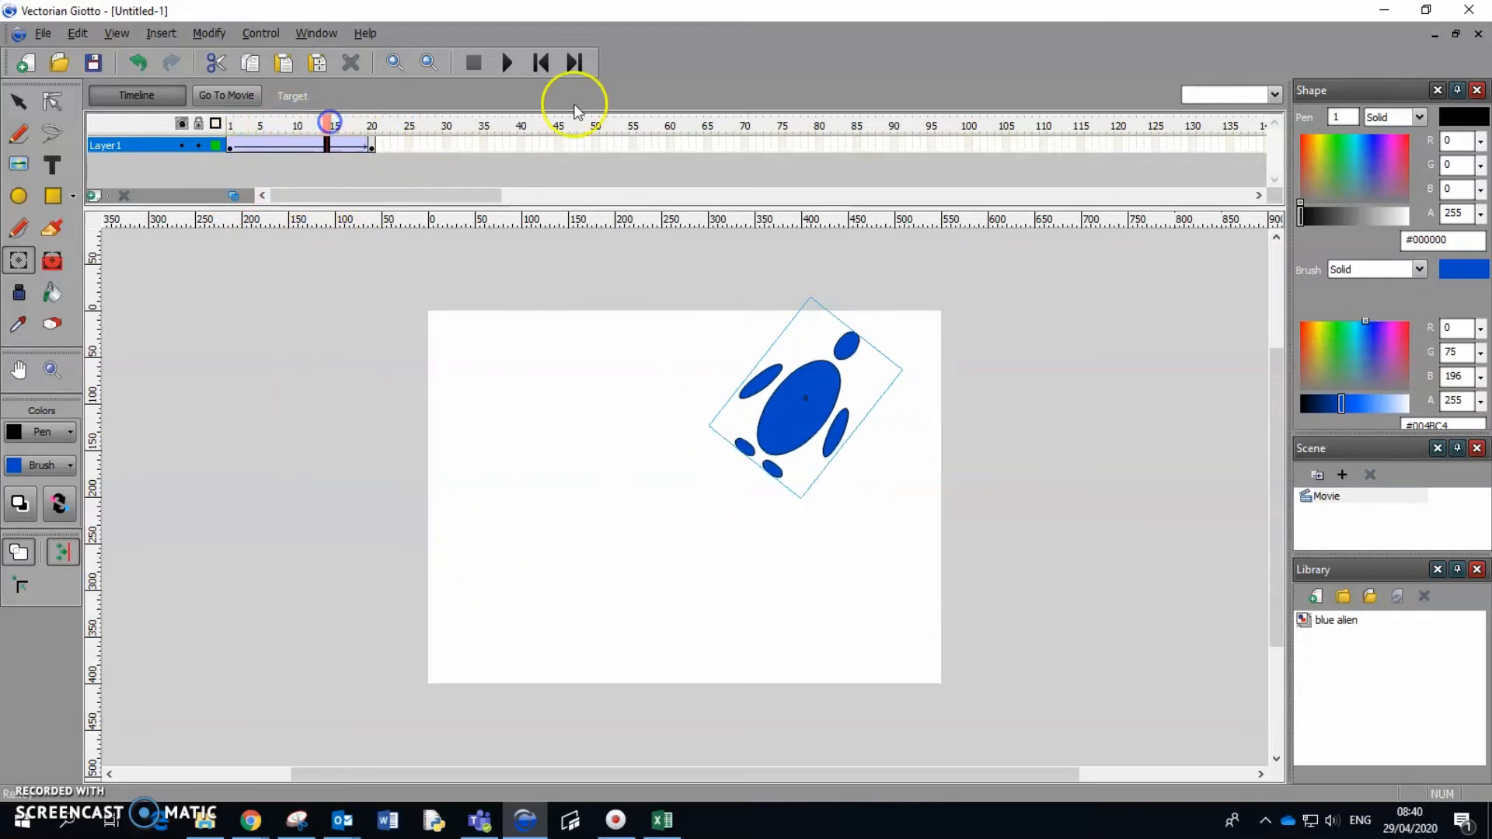
click(539, 63)
click(510, 64)
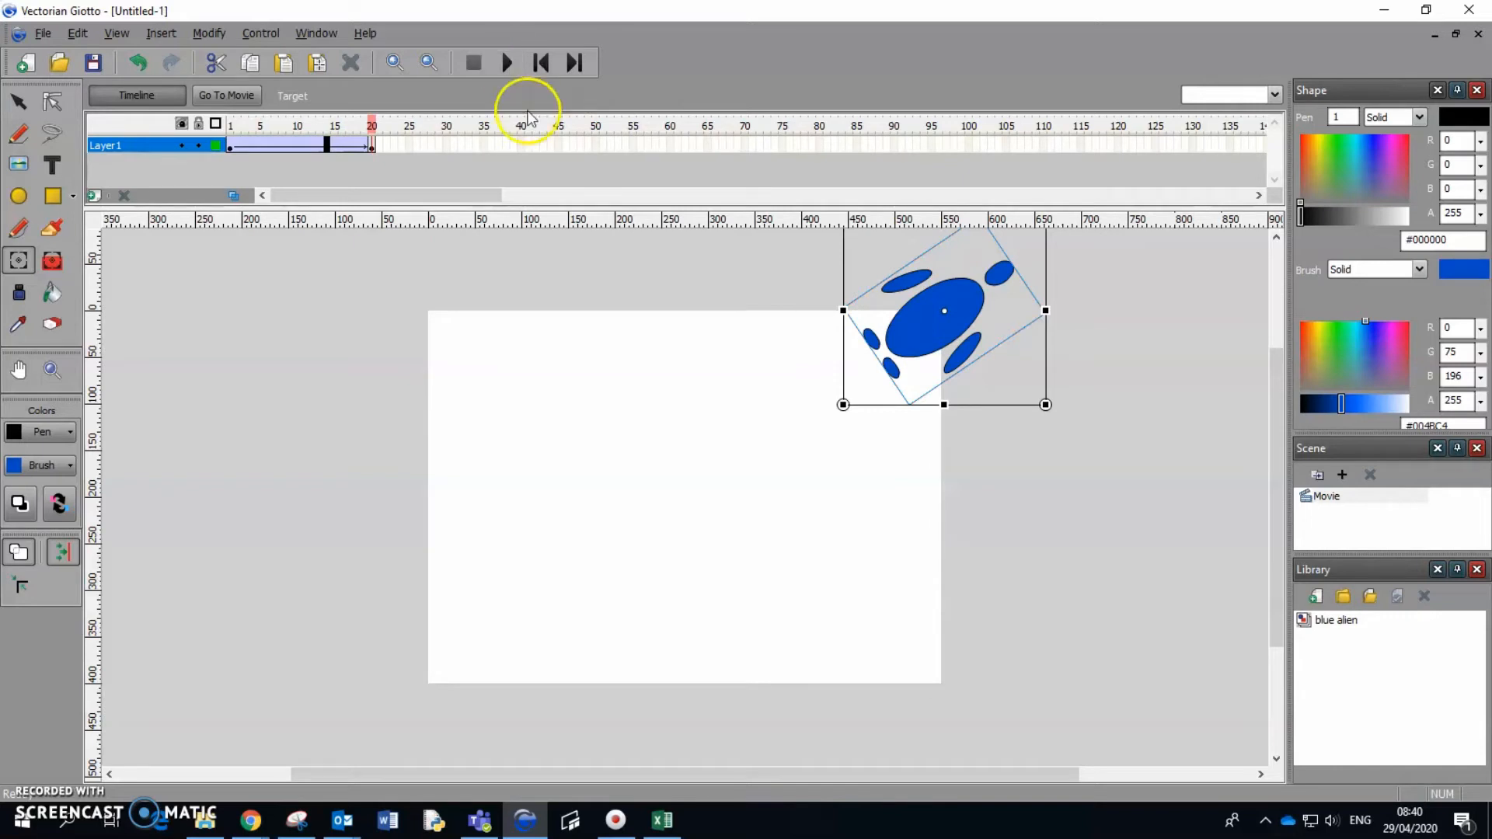
click(1003, 517)
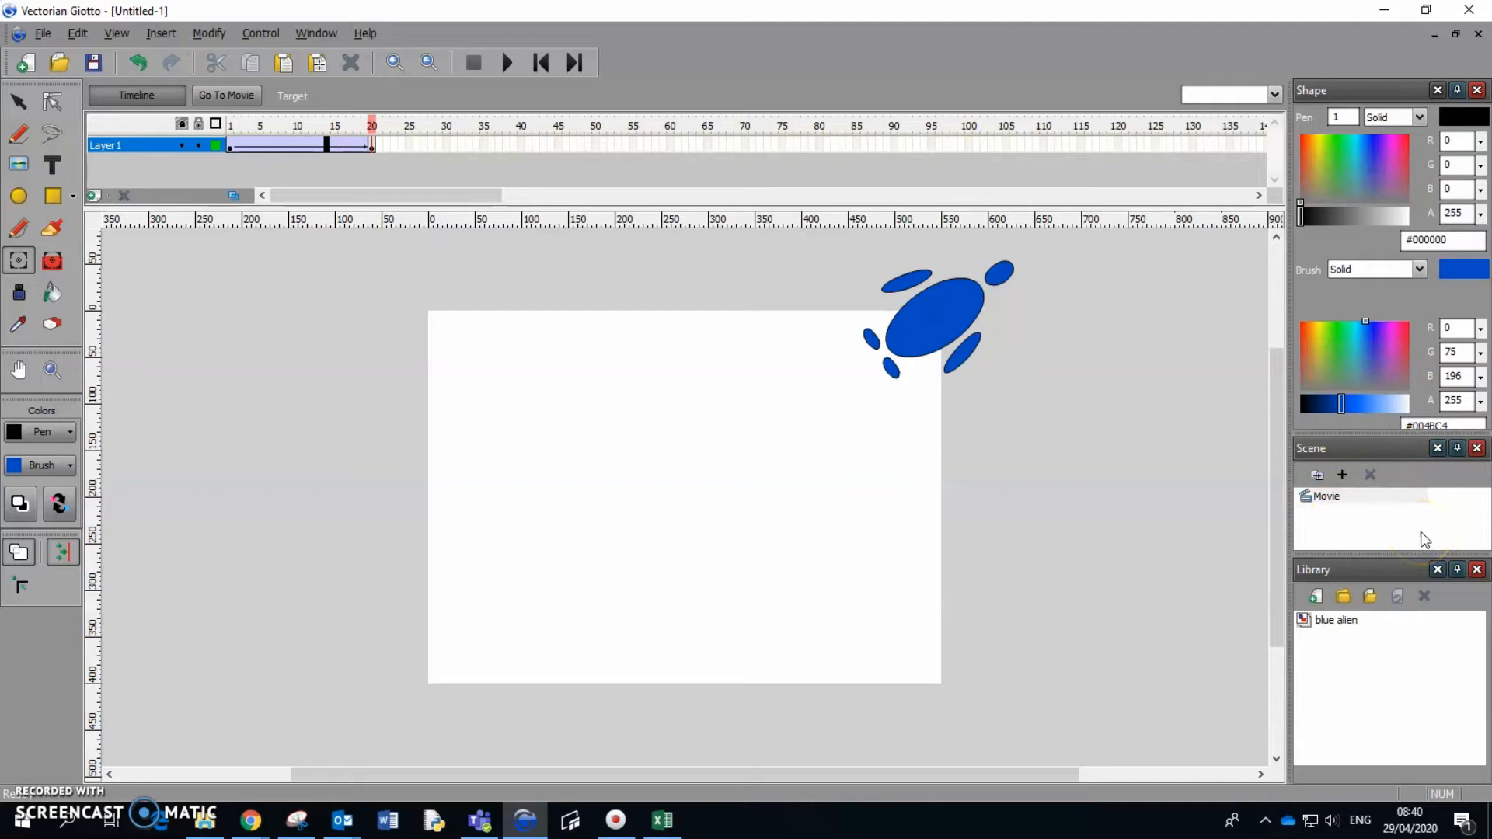
Hide the Scene panel, show it again and enlarge its area above the Library.
click(1476, 448)
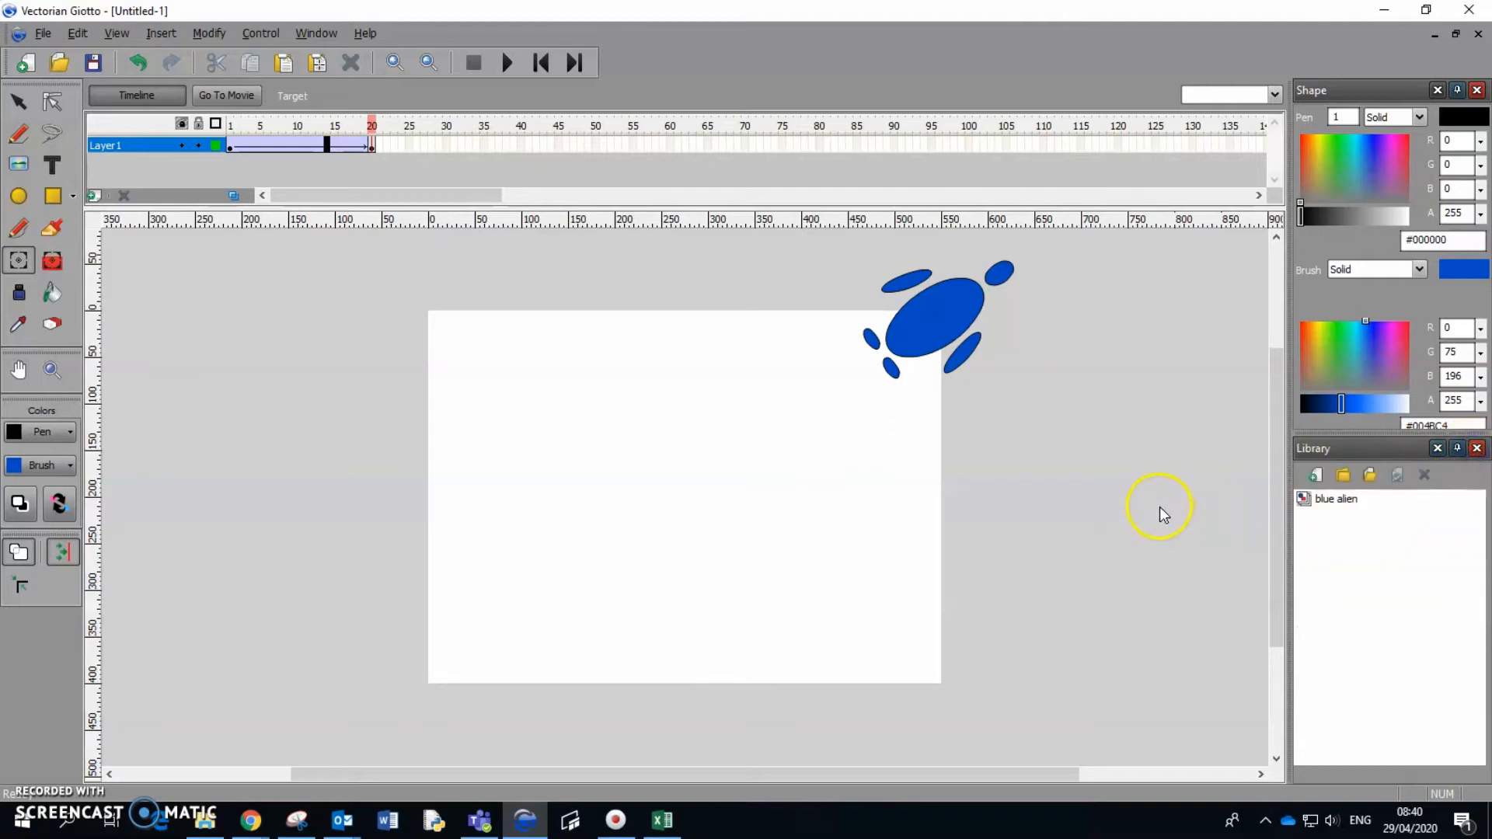
click(303, 32)
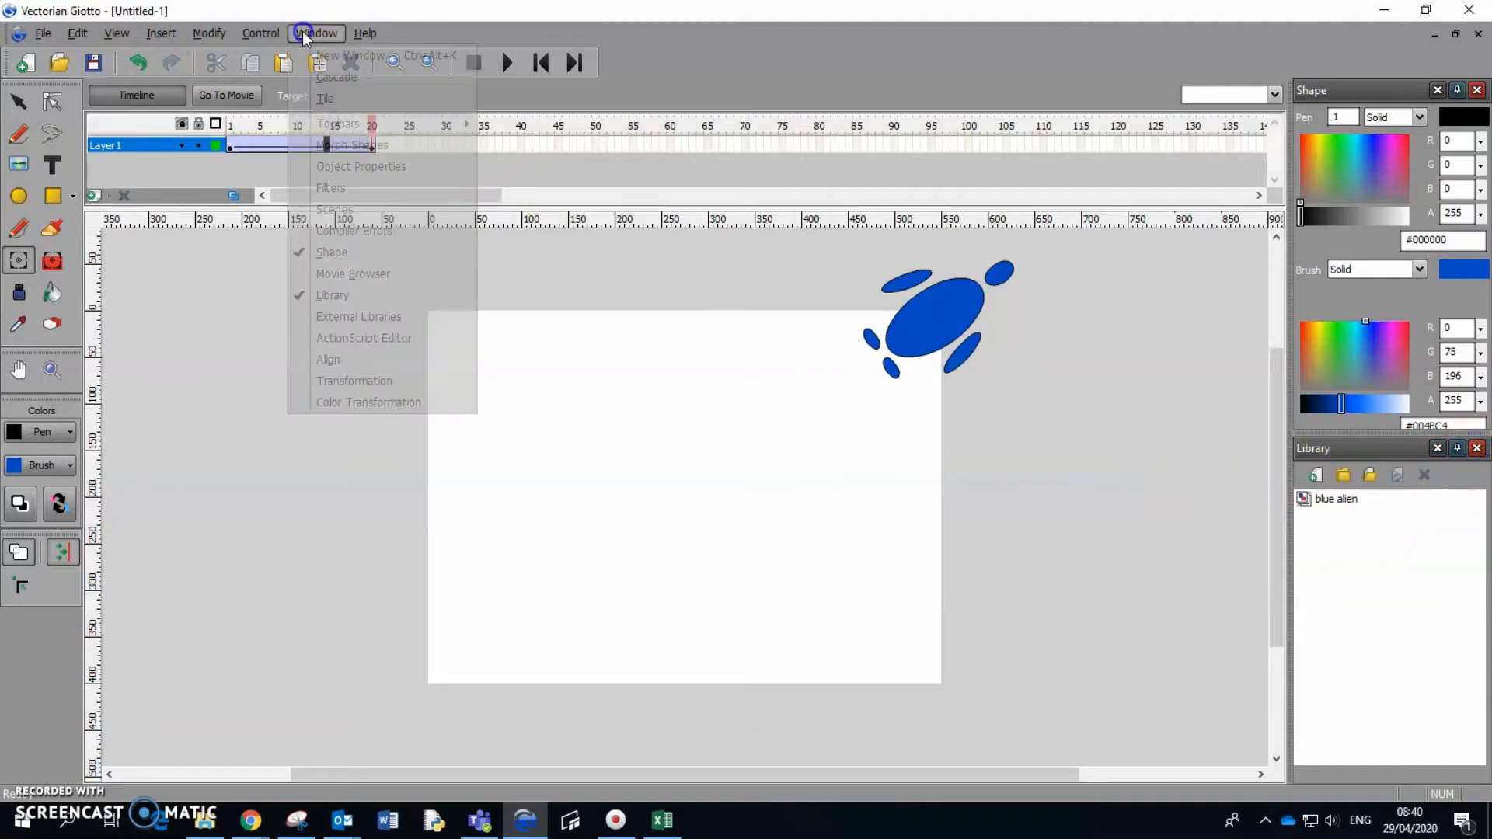
click(334, 209)
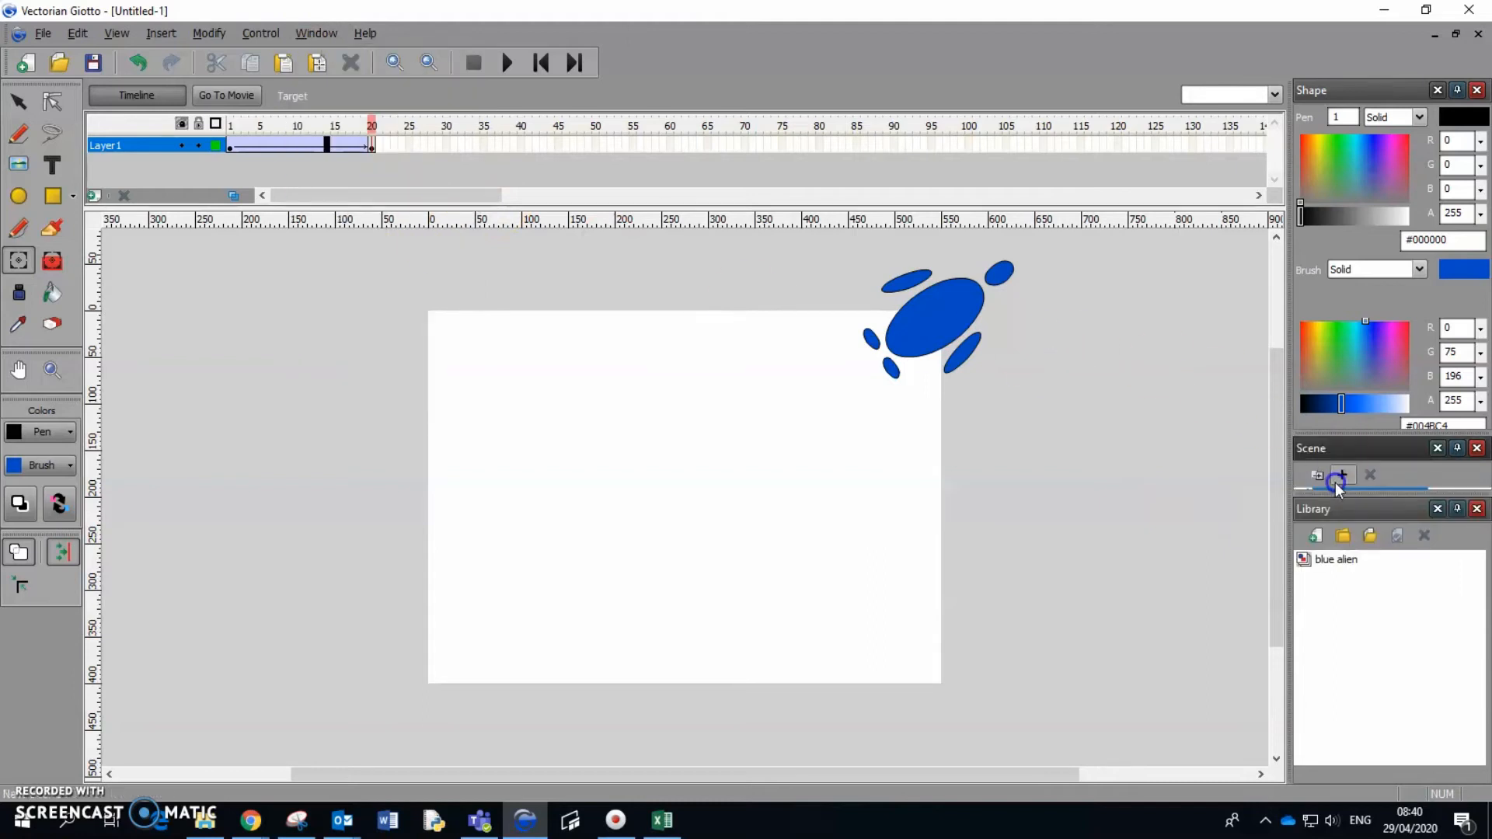
drag(1354, 493, 1345, 584)
click(1346, 522)
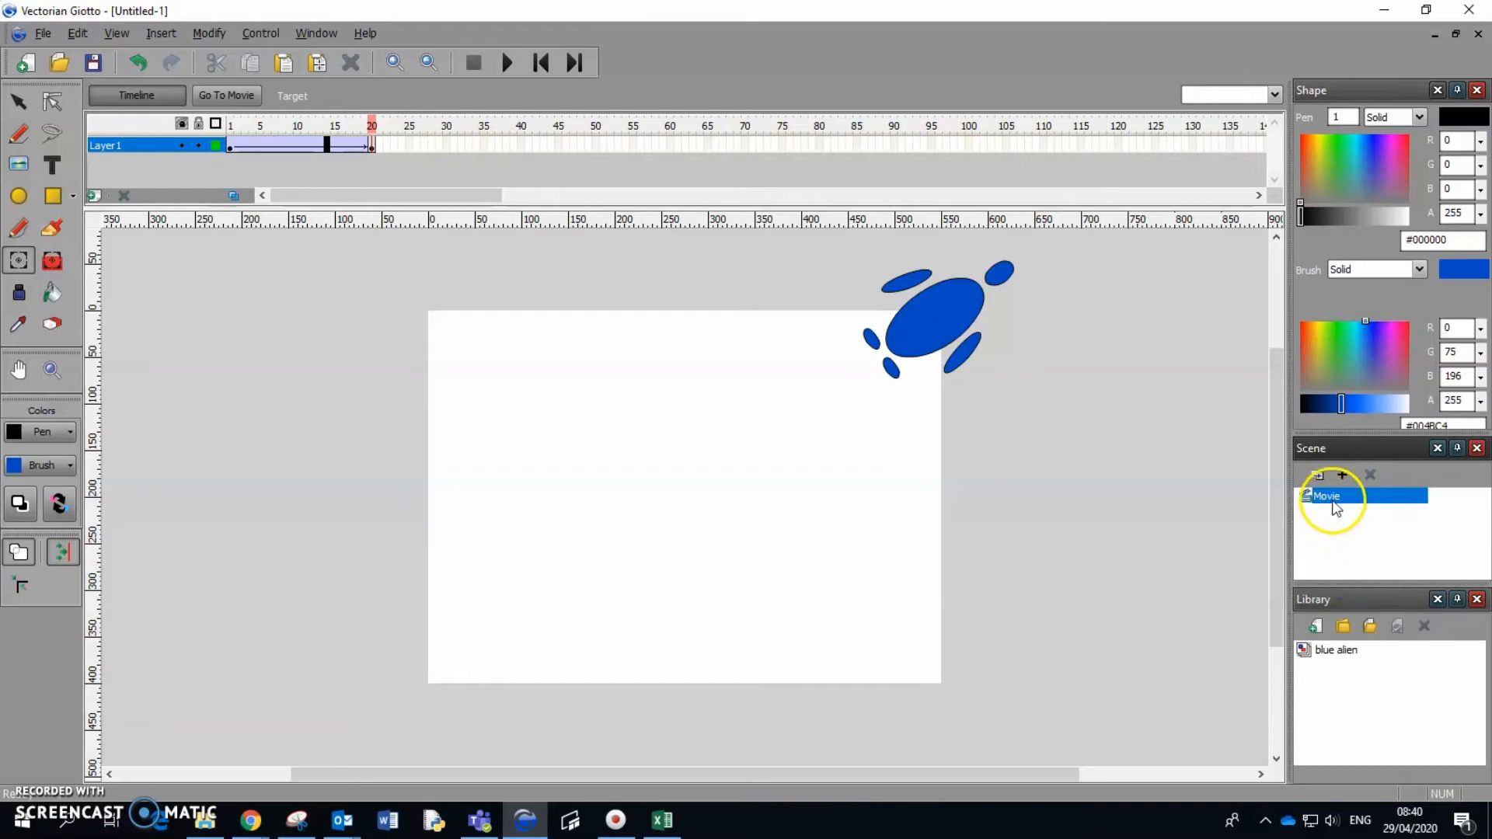
Rename the scene "Movie" as "scene 2 - take off".
click(1334, 498)
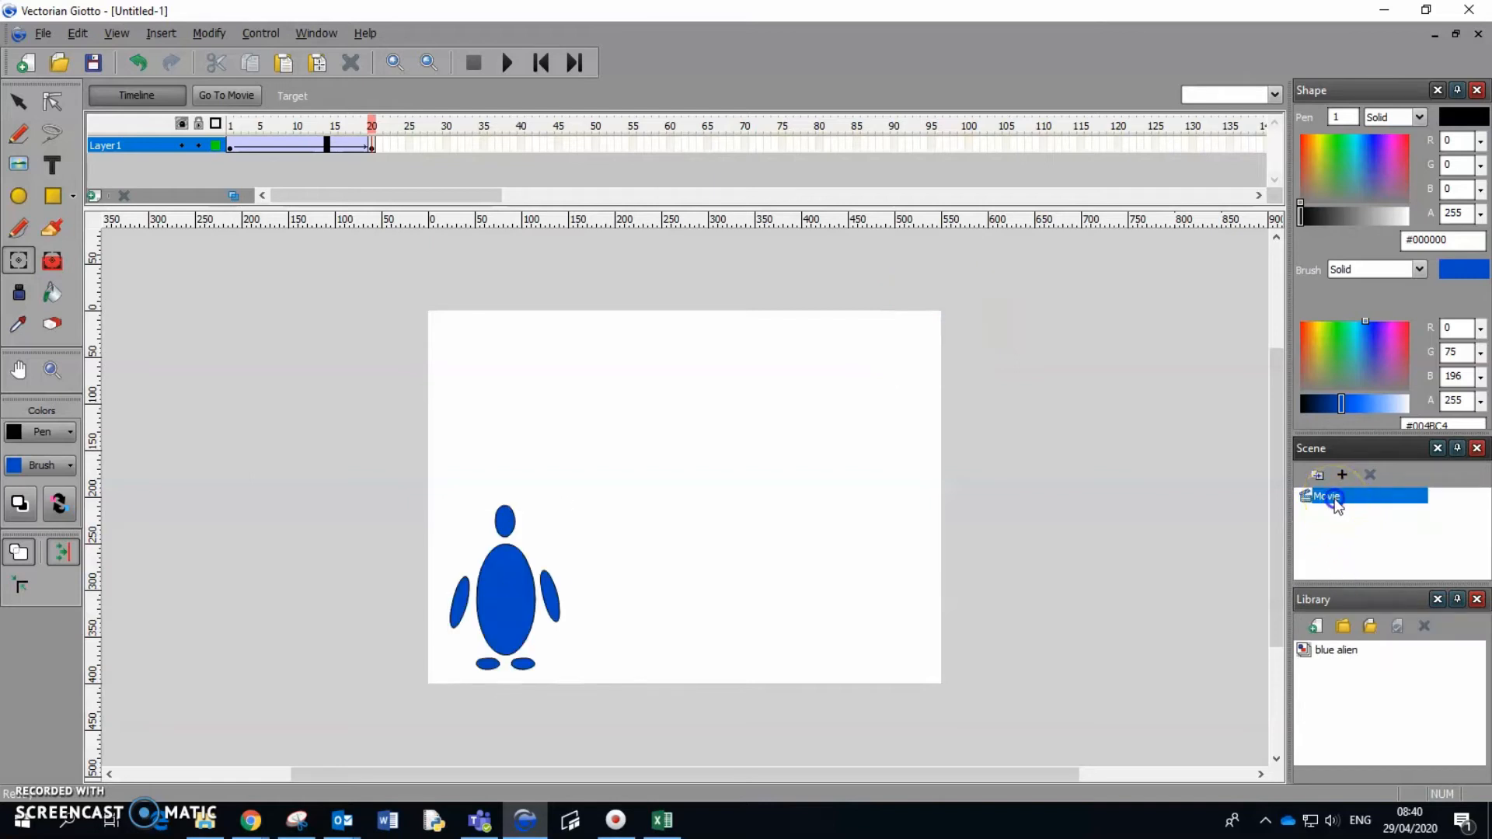
click(1337, 498)
click(1118, 470)
click(1334, 501)
click(1333, 498)
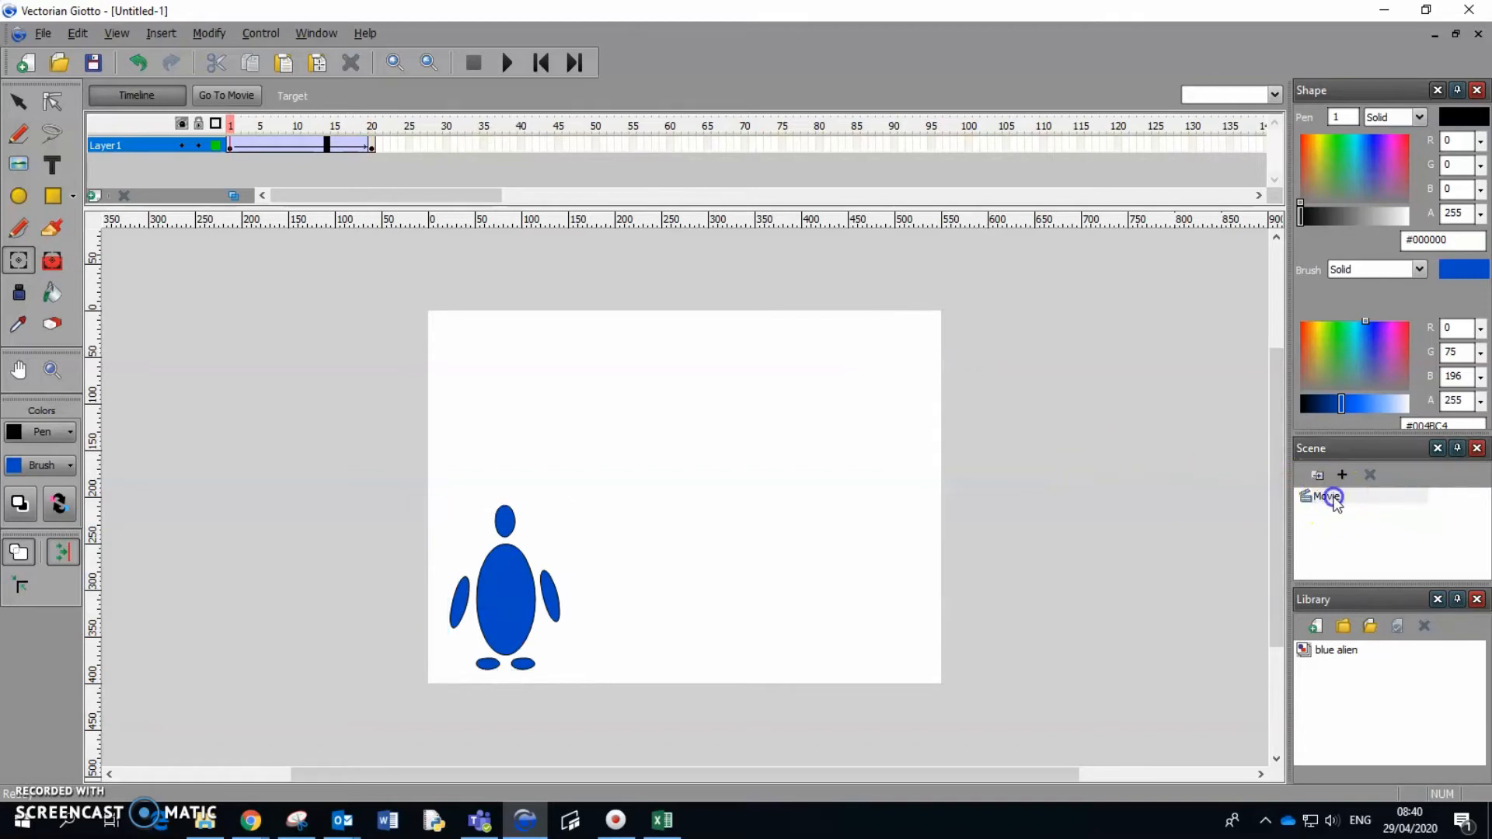
click(1335, 499)
click(1335, 497)
click(1328, 498)
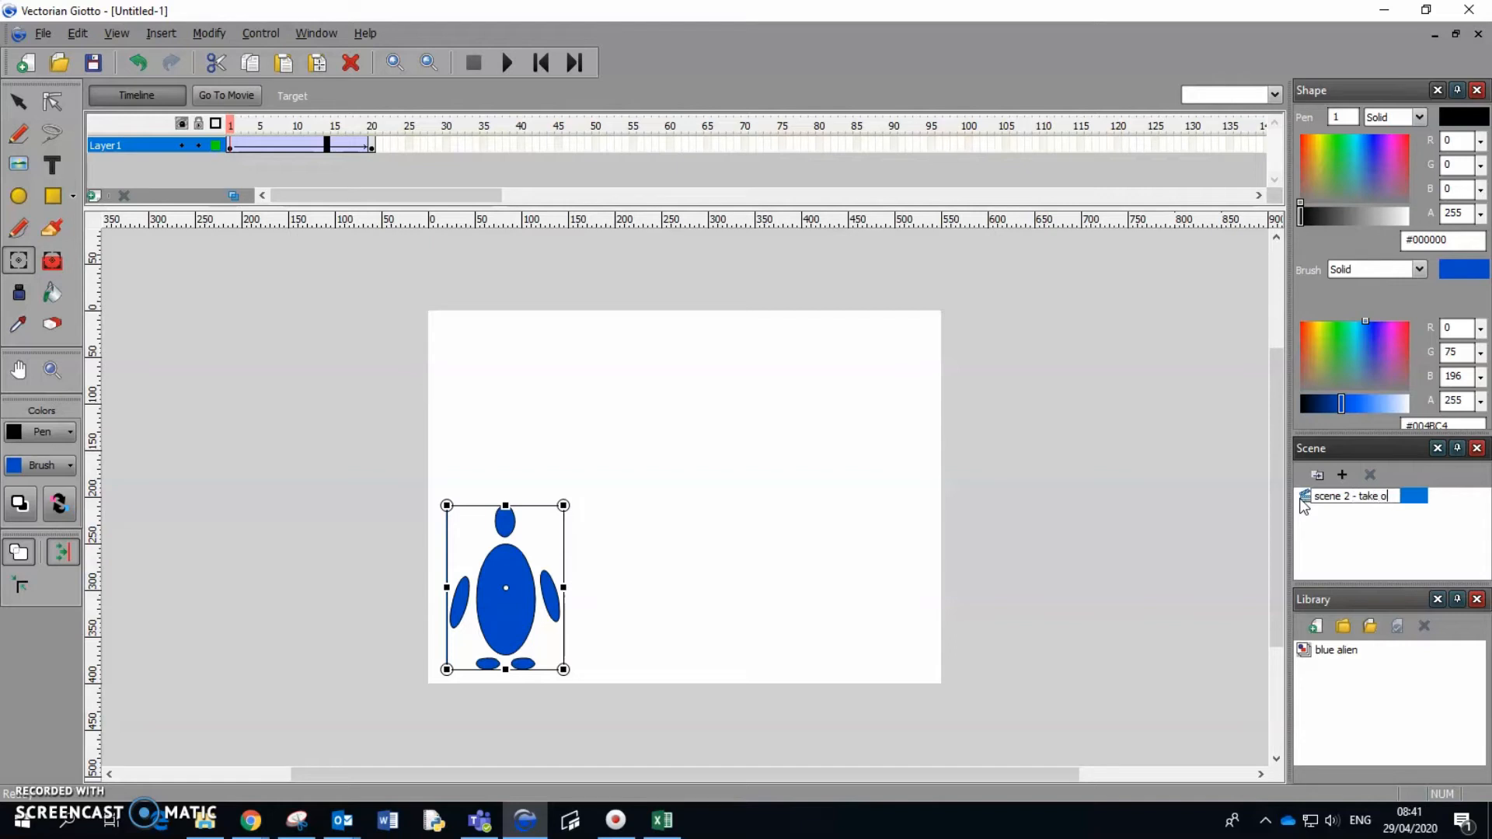
click(1332, 540)
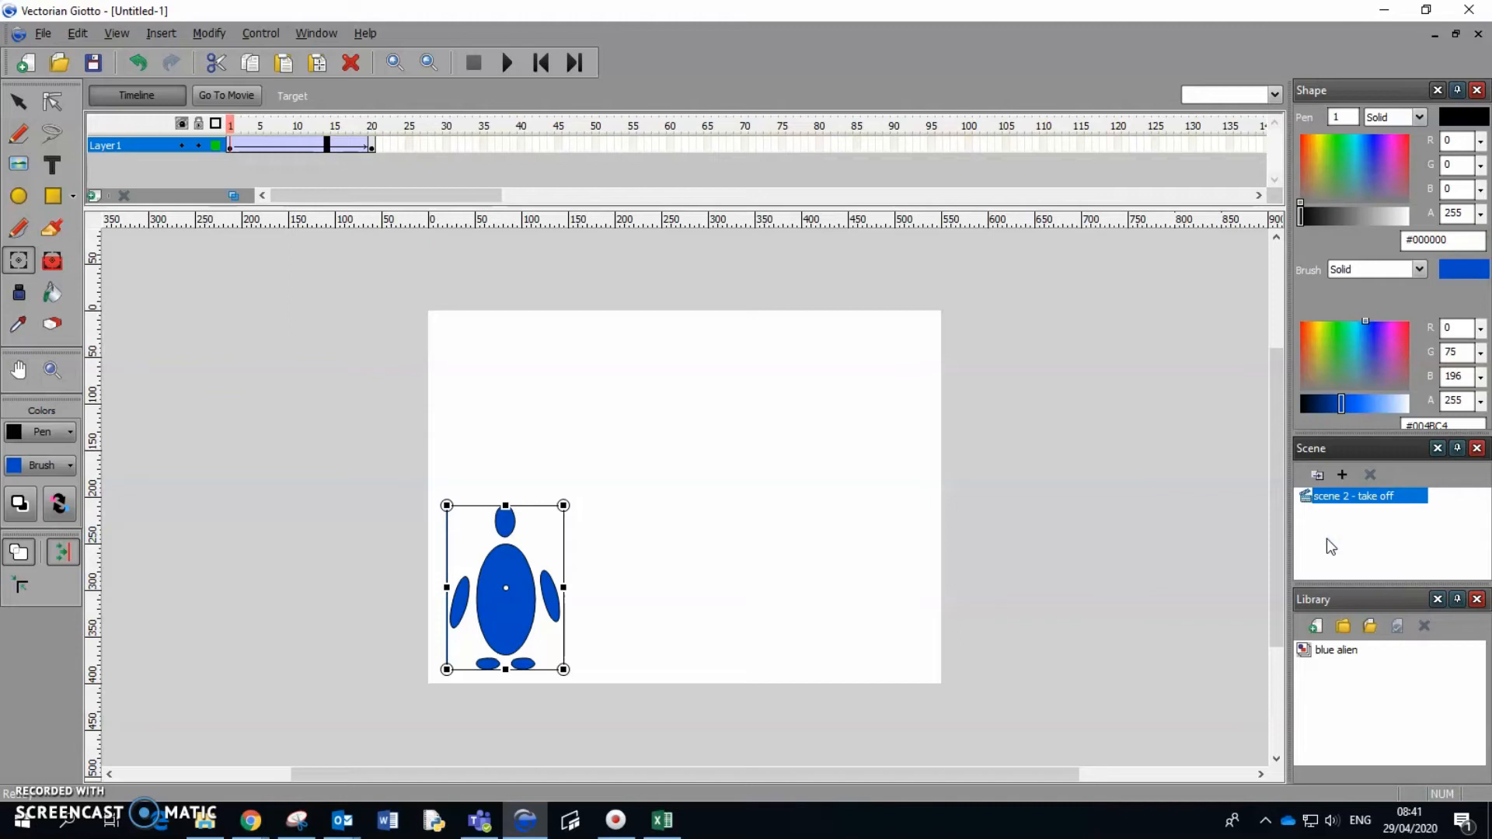
Add a new scene below "scene 2 - take off" and try to bring up options for it in the scene list.
click(1343, 479)
click(1343, 476)
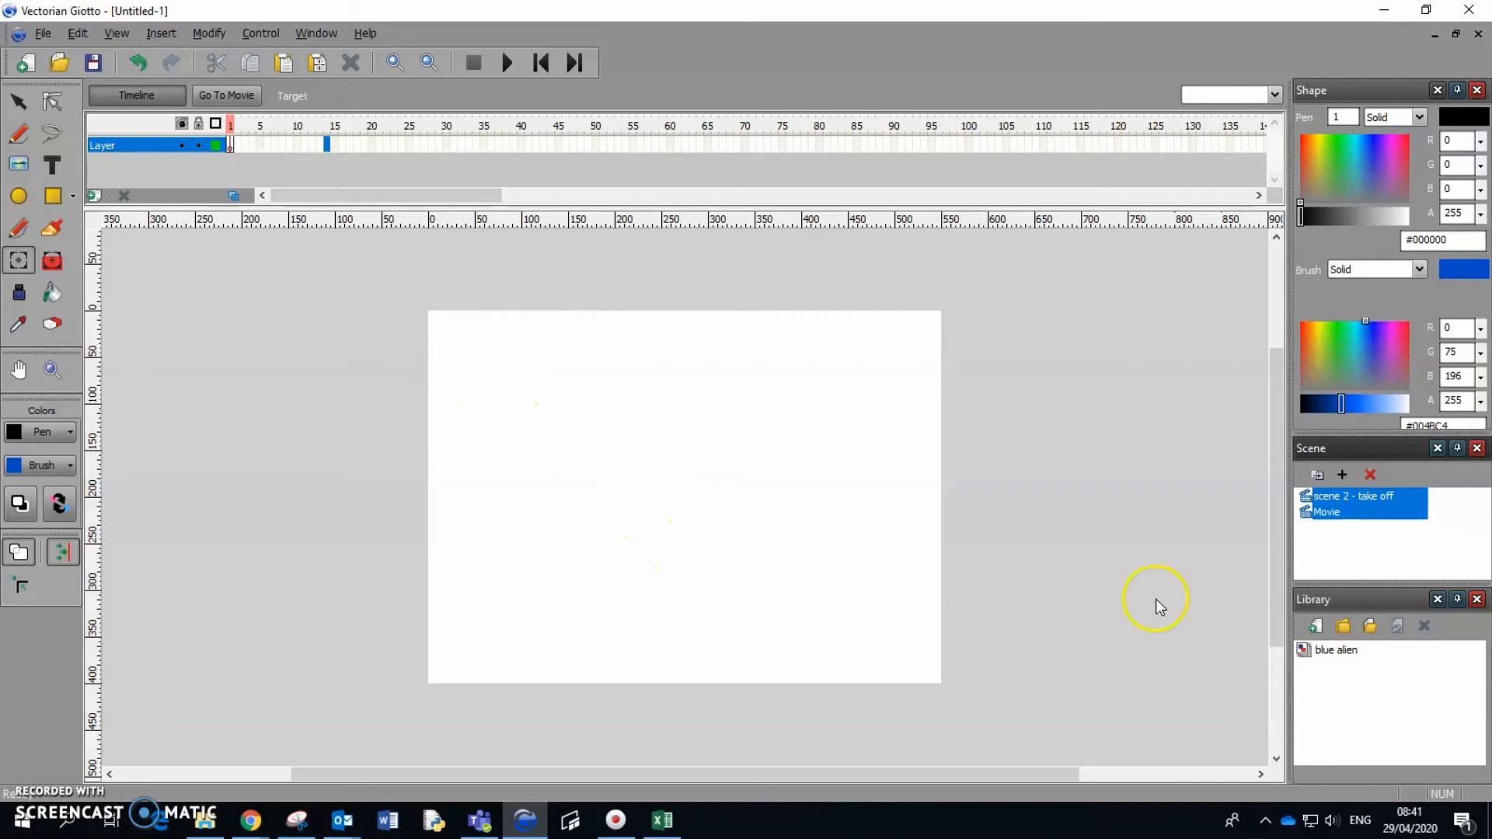
right_click(1322, 544)
click(1334, 504)
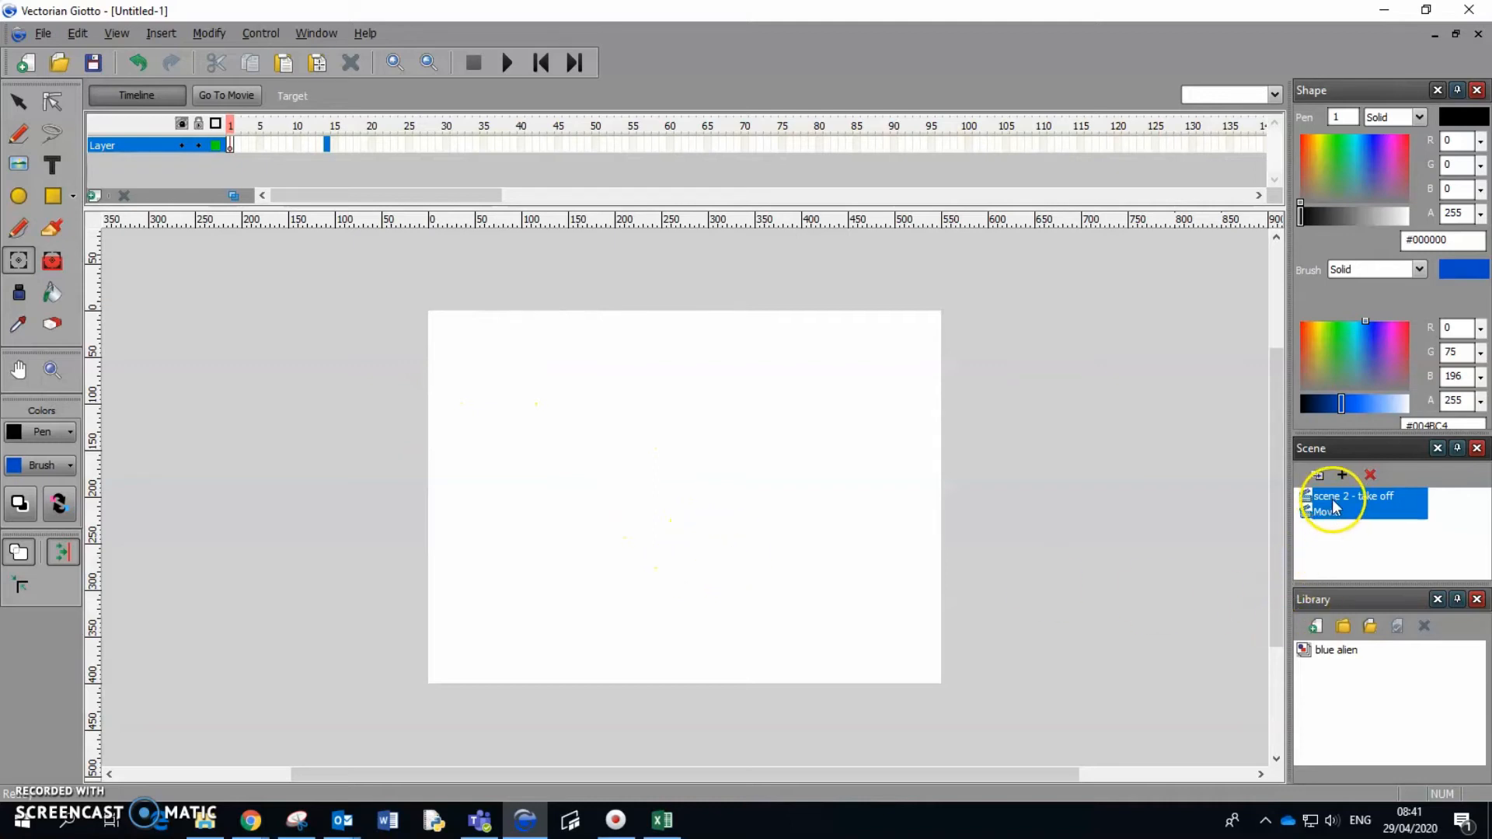
right_click(1333, 512)
right_click(1334, 513)
right_click(1335, 533)
right_click(1340, 510)
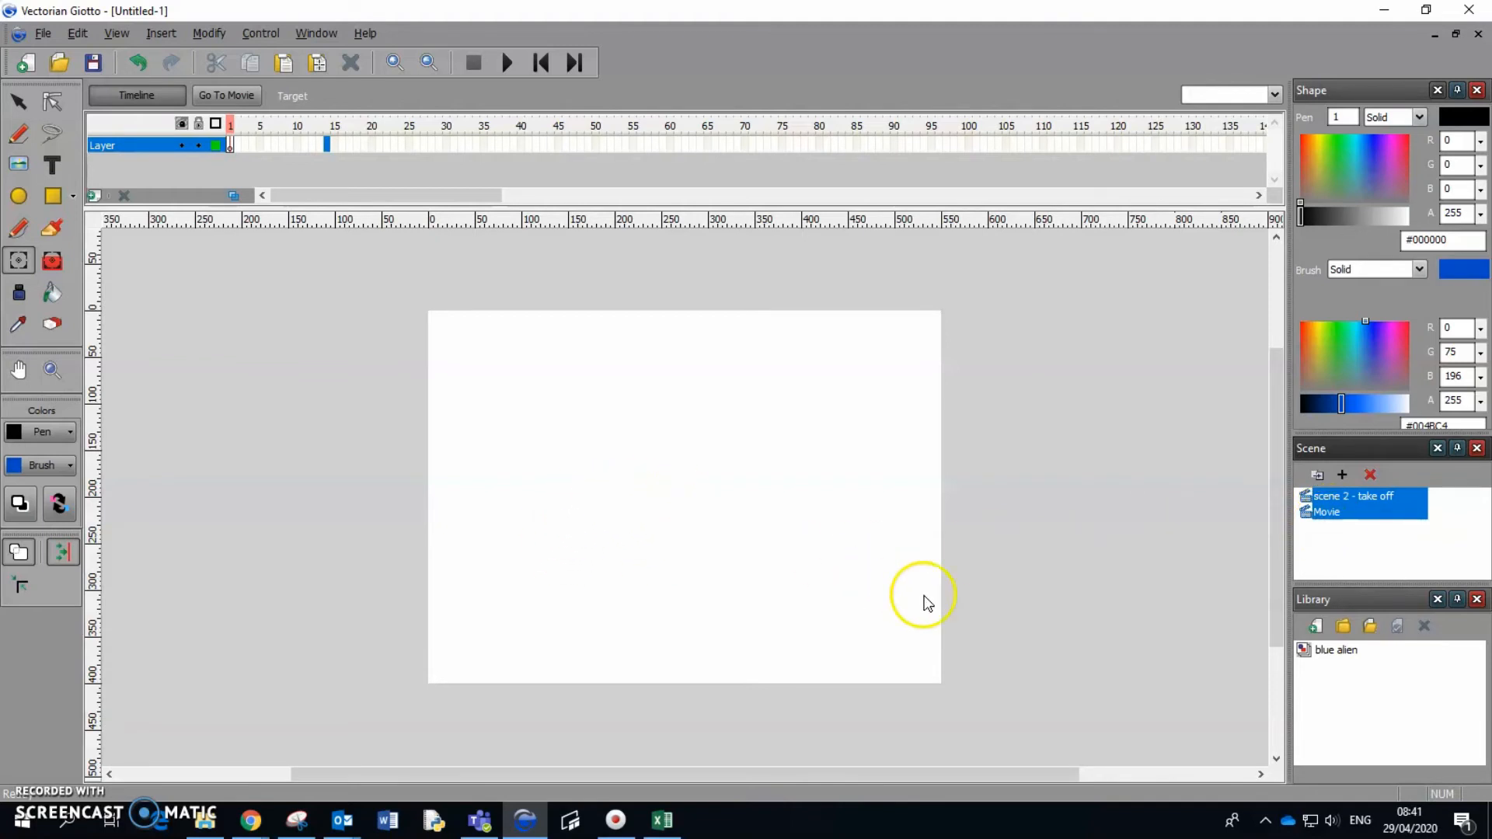
Place the blue alien symbol near the middle of the empty stage and rotate it clockwise to lie horizontally with its head to the right.
click(1307, 653)
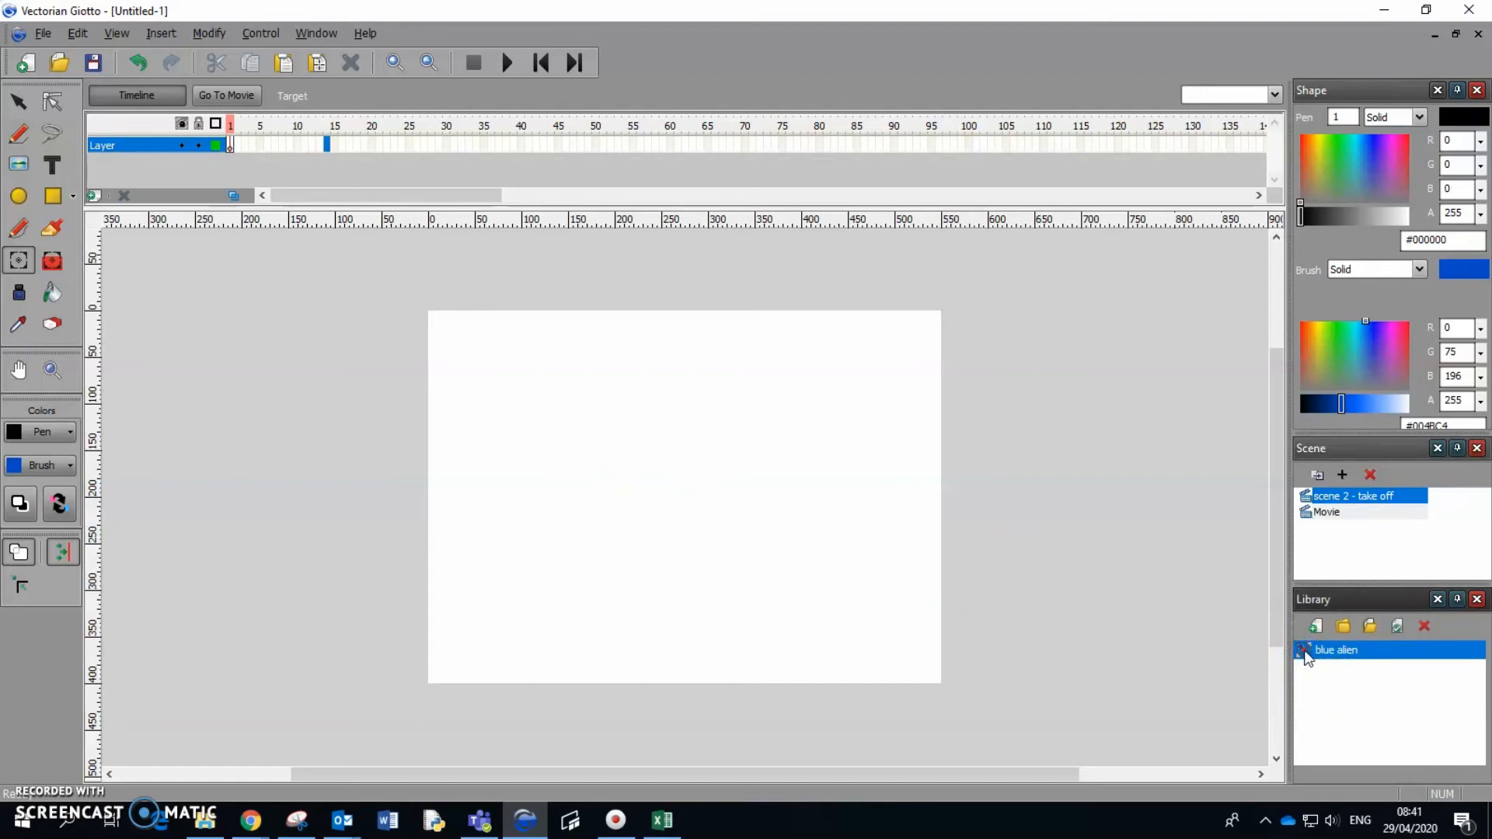
drag(1284, 650, 756, 547)
drag(655, 514, 655, 515)
drag(749, 390, 859, 652)
mouse_move(700, 536)
mouse_down()
mouse_move(724, 534)
mouse_move(705, 549)
mouse_up()
click(829, 560)
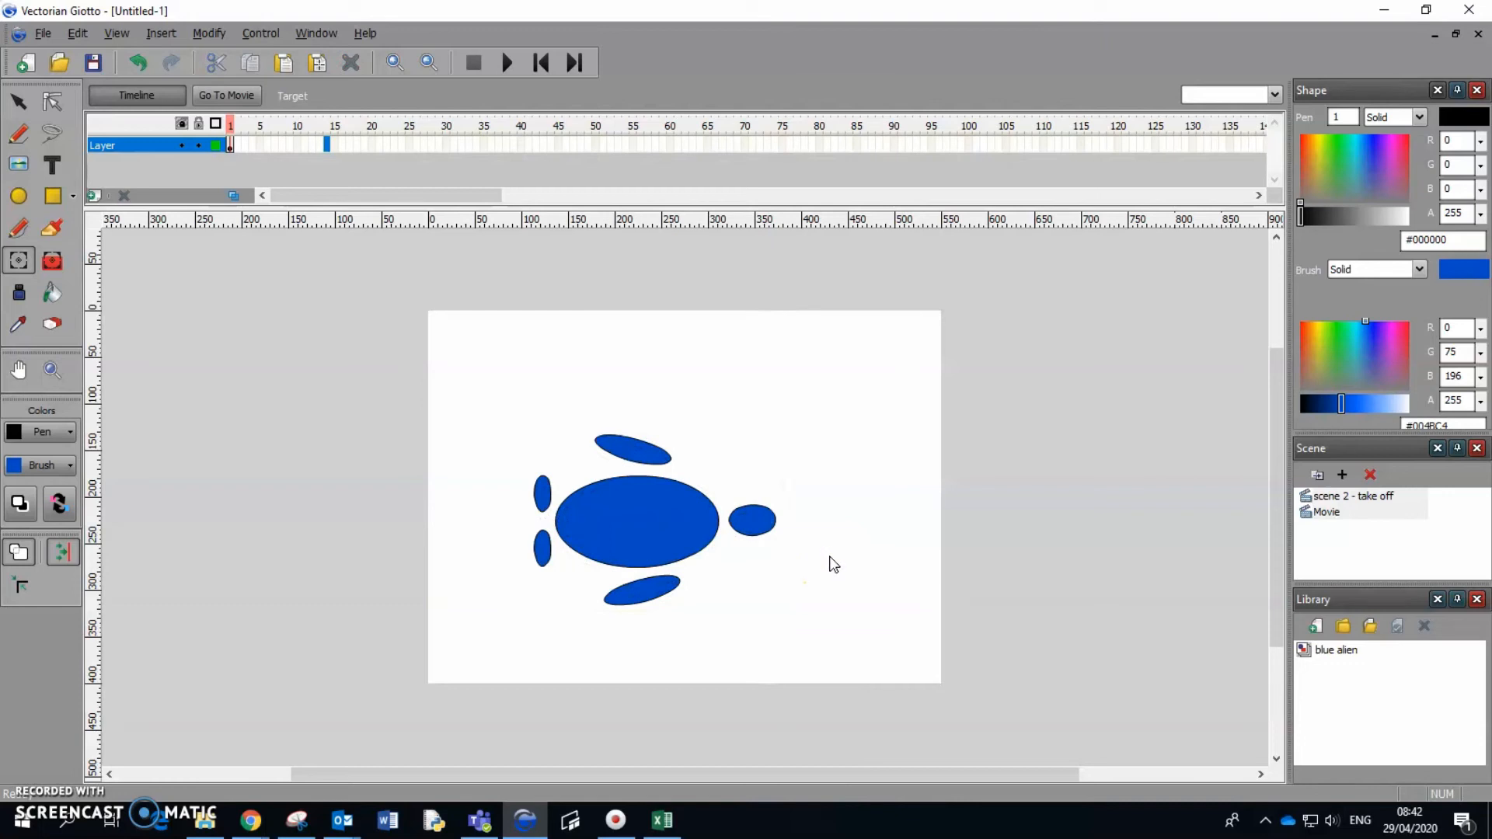
click(694, 532)
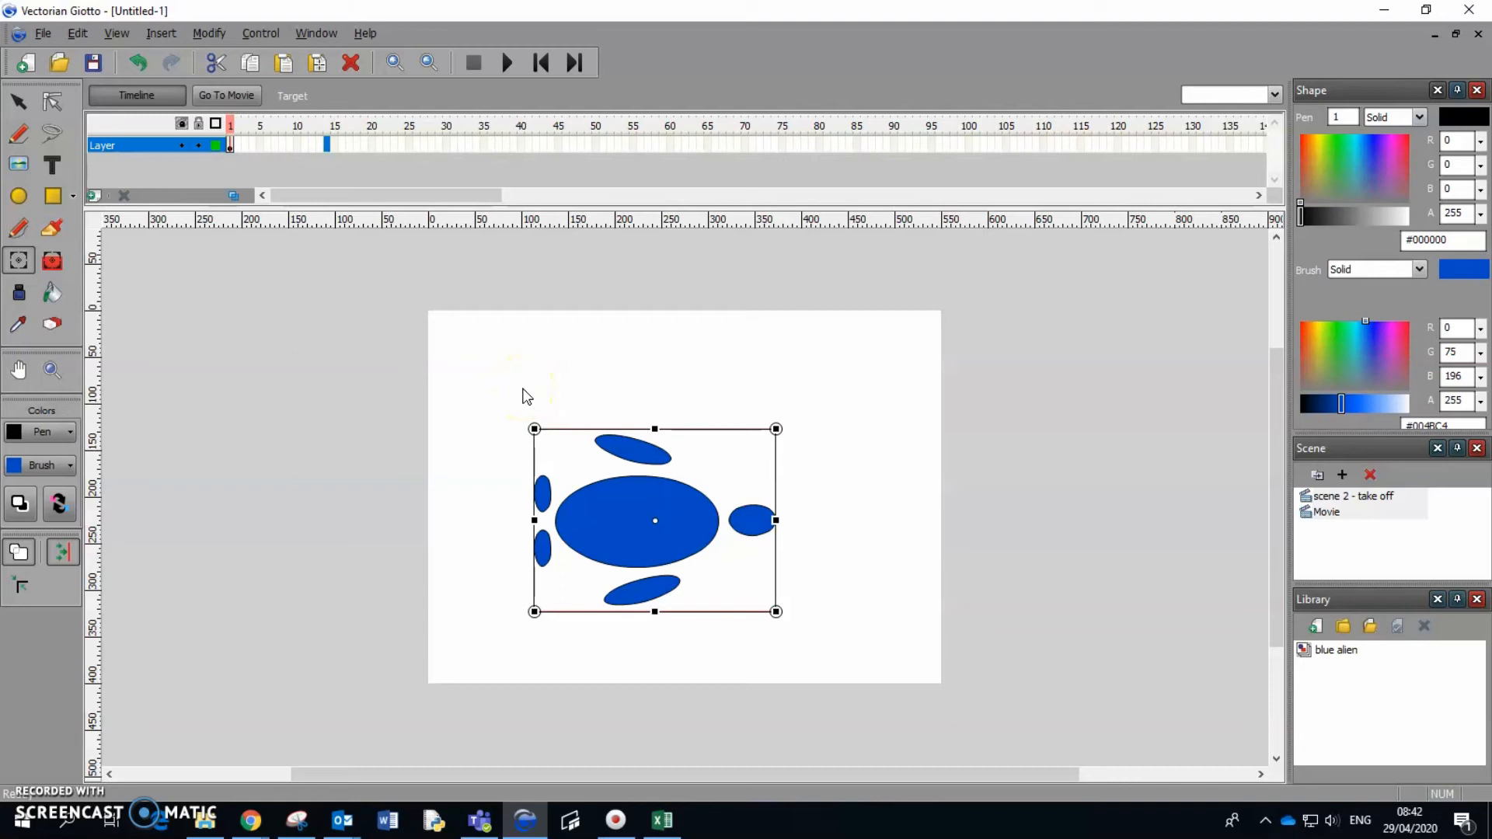
Rename the scene's only layer as "blue alien".
double_click(118, 146)
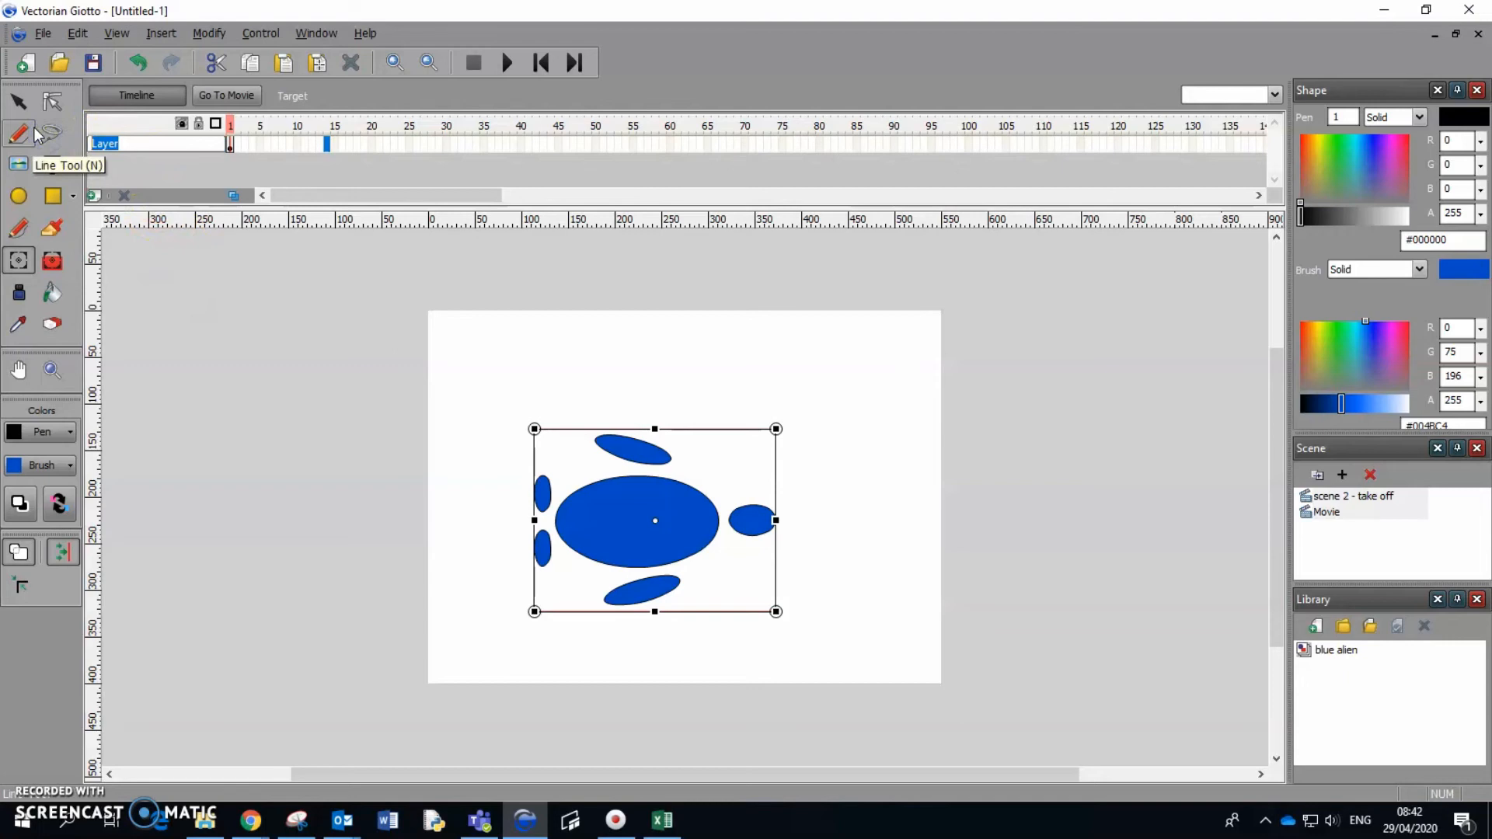
text(blue alien)
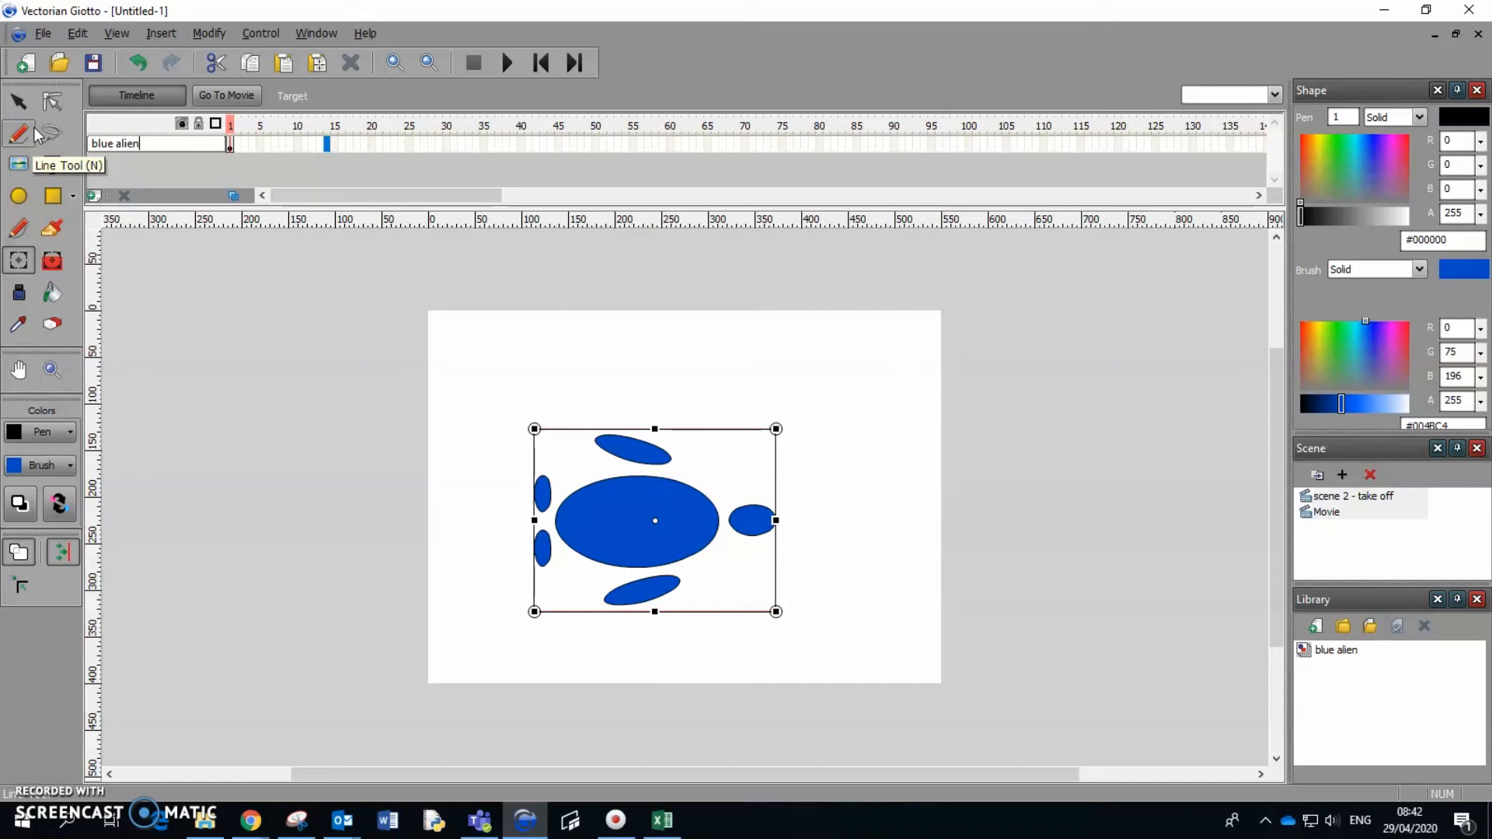
Add a second layer and rename the lower layer as "clouds".
click(94, 196)
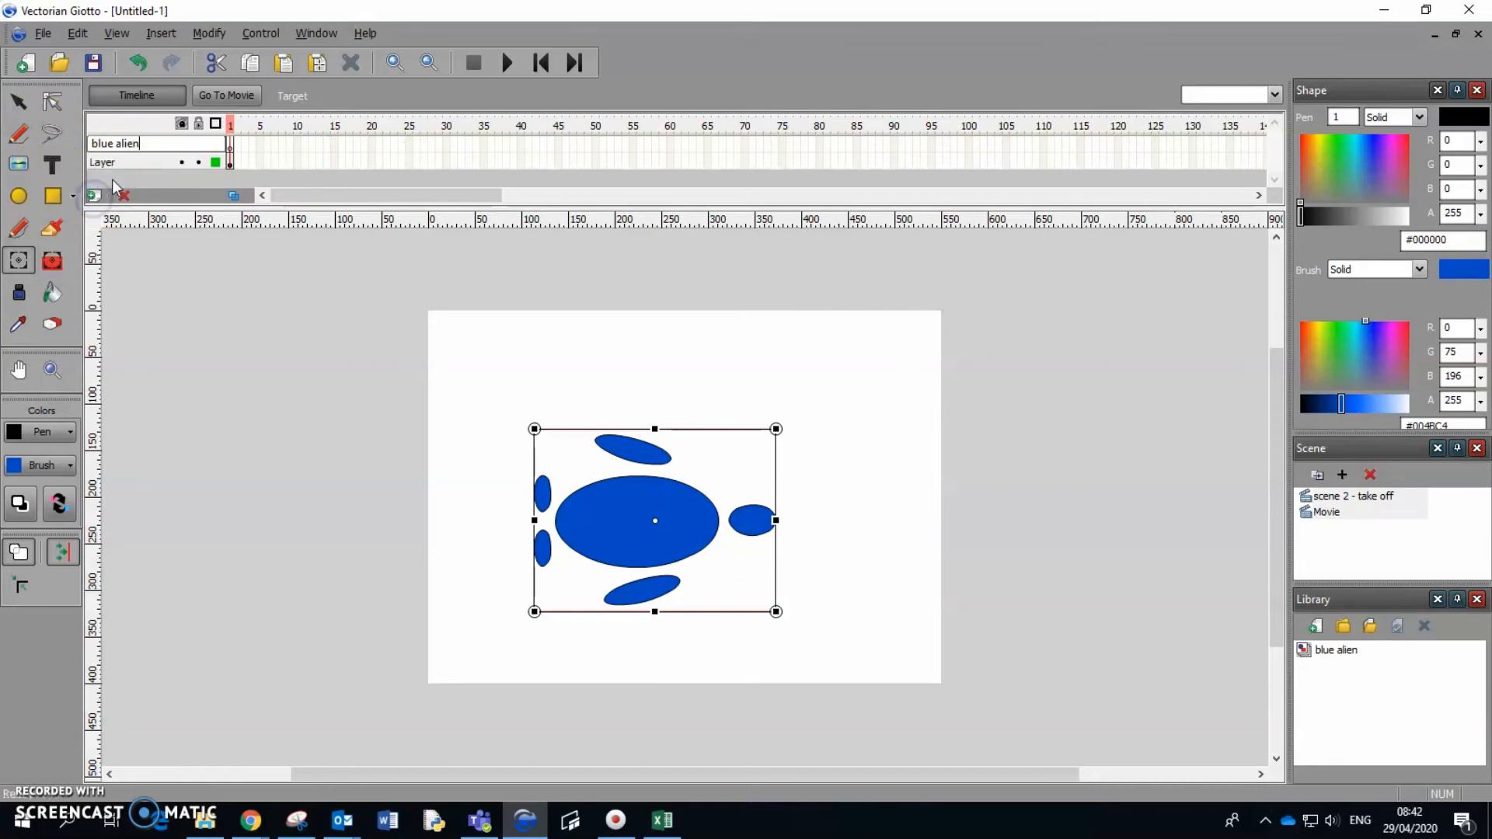
click(112, 167)
double_click(116, 163)
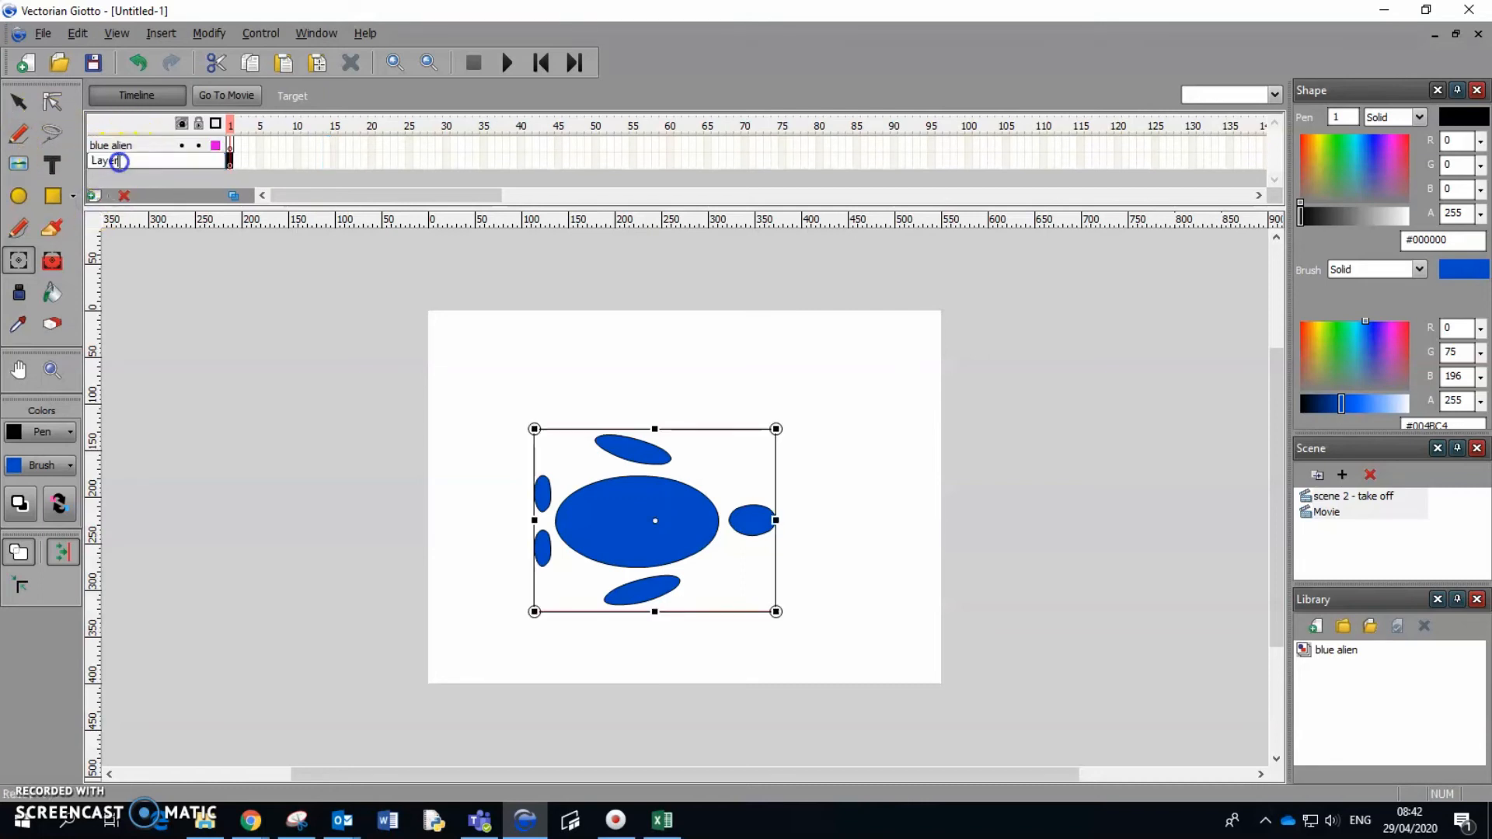
click(48, 165)
text(clouds)
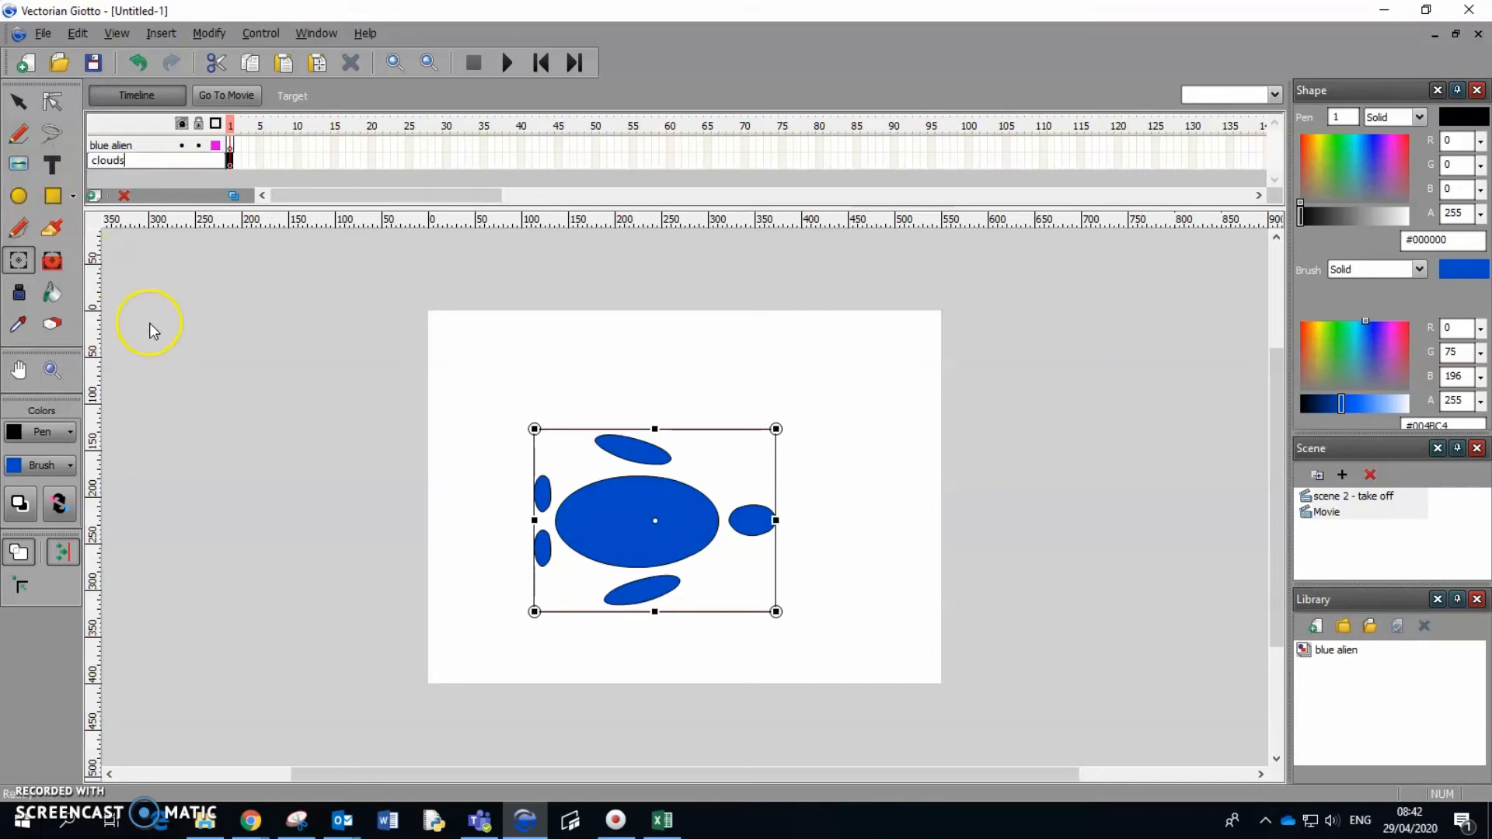
Draw an ellipse filled with orange #FF9933 on the clouds layer near the stage's upper-right corner, about 170 by 85 pixels.
click(26, 201)
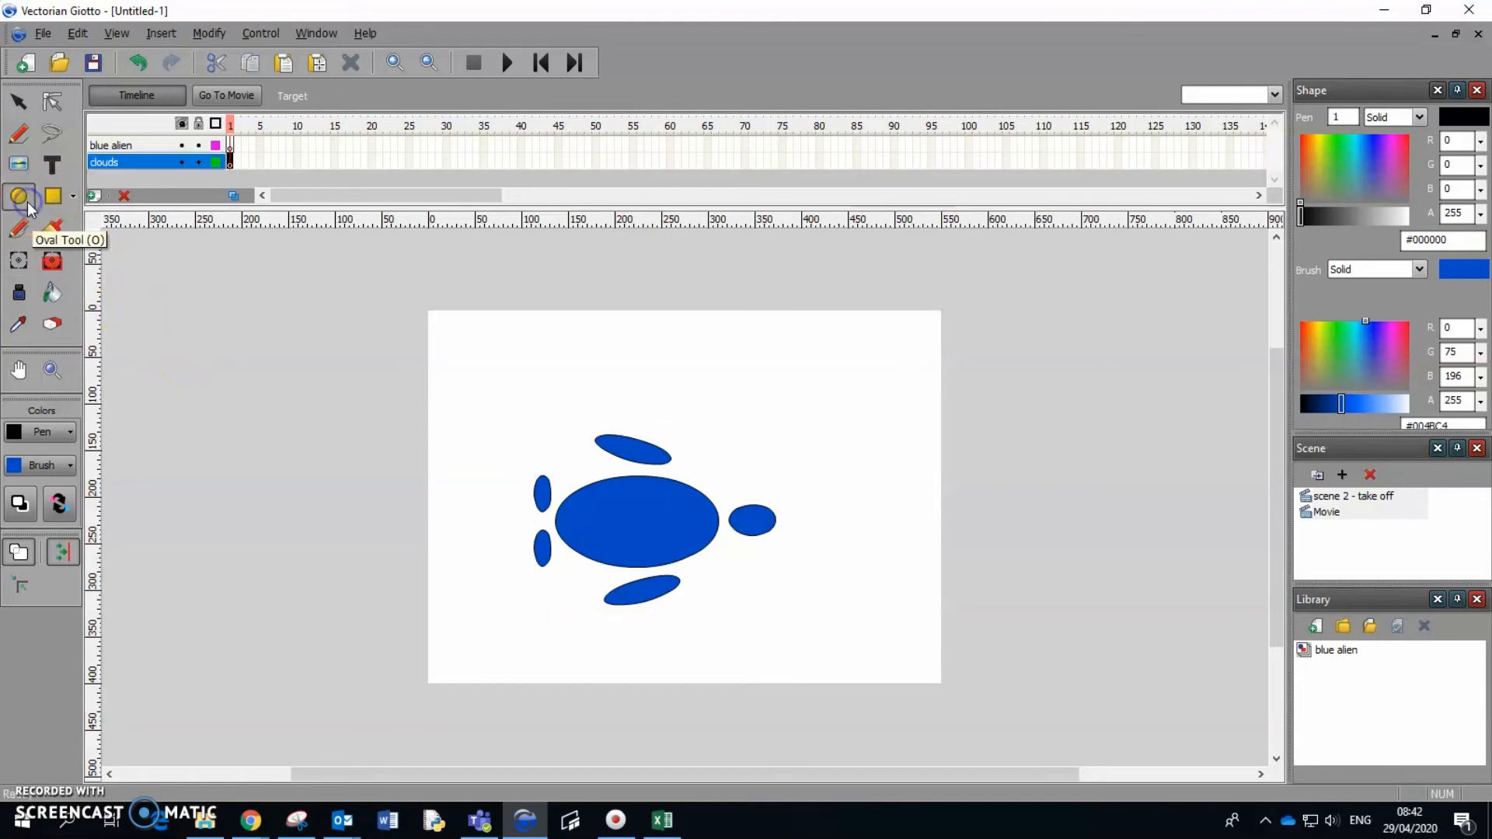
click(70, 467)
click(236, 617)
mouse_move(761, 336)
mouse_down()
mouse_move(935, 397)
mouse_move(920, 416)
mouse_up()
Reshape the orange ellipse into an irregular cloud by moving its anchor points with the Subselection tool.
click(52, 101)
click(833, 381)
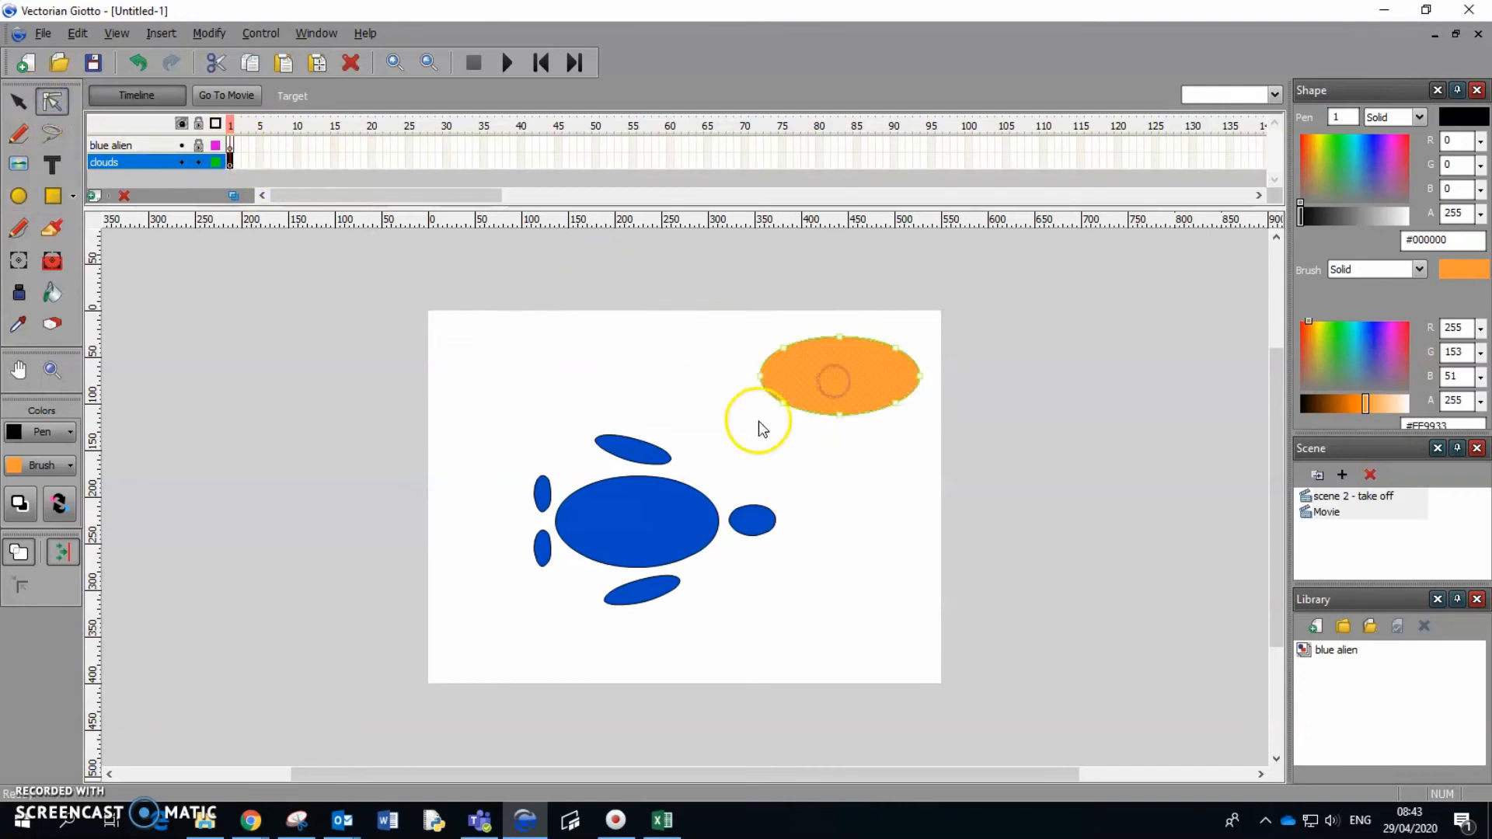
drag(786, 405, 766, 404)
drag(896, 403, 941, 380)
click(788, 354)
drag(847, 347, 847, 351)
click(788, 359)
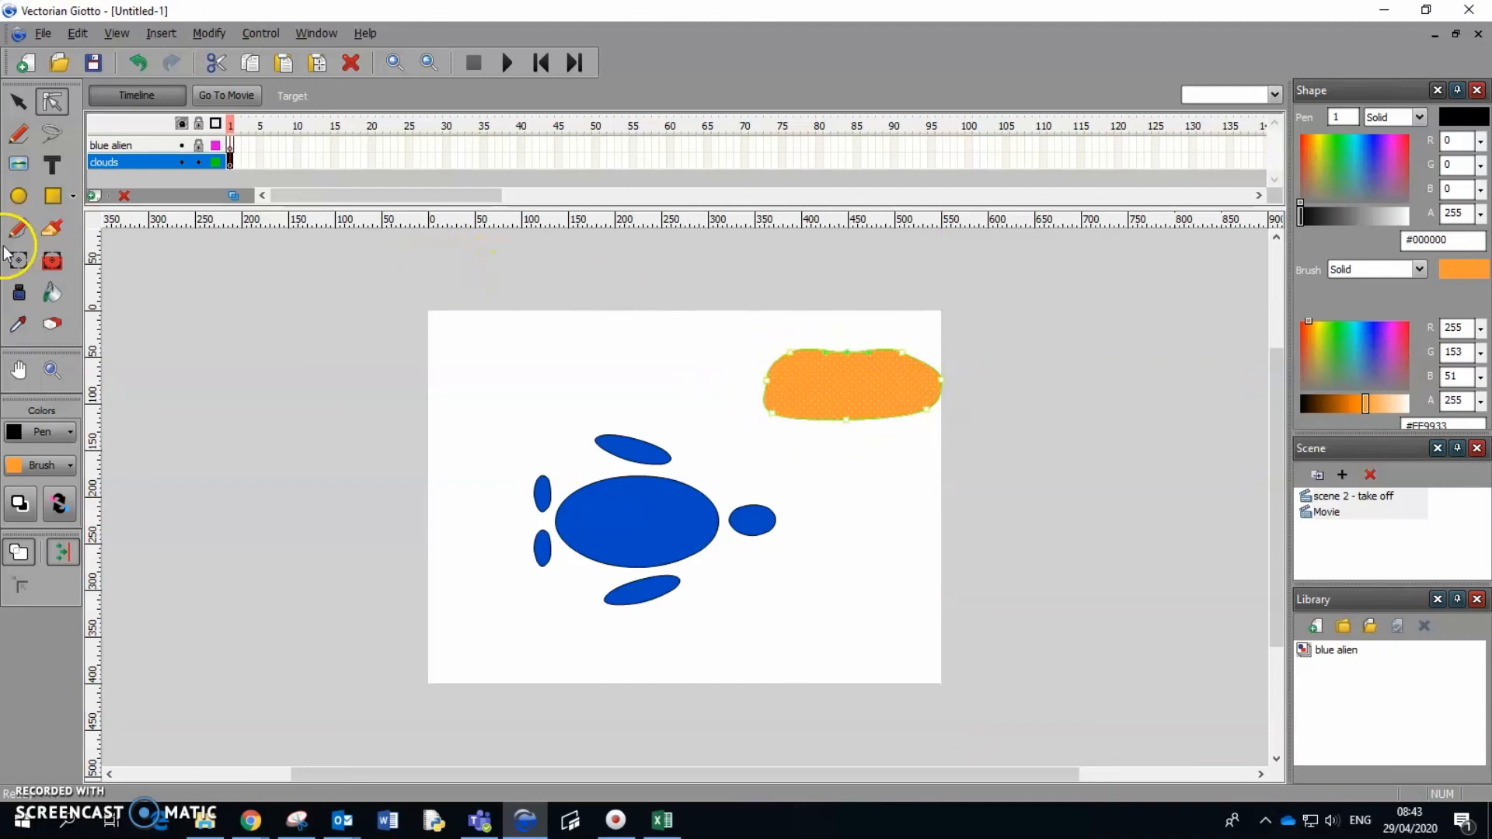
Move the orange cloud completely off the stage, just beyond its upper-right edge.
click(18, 101)
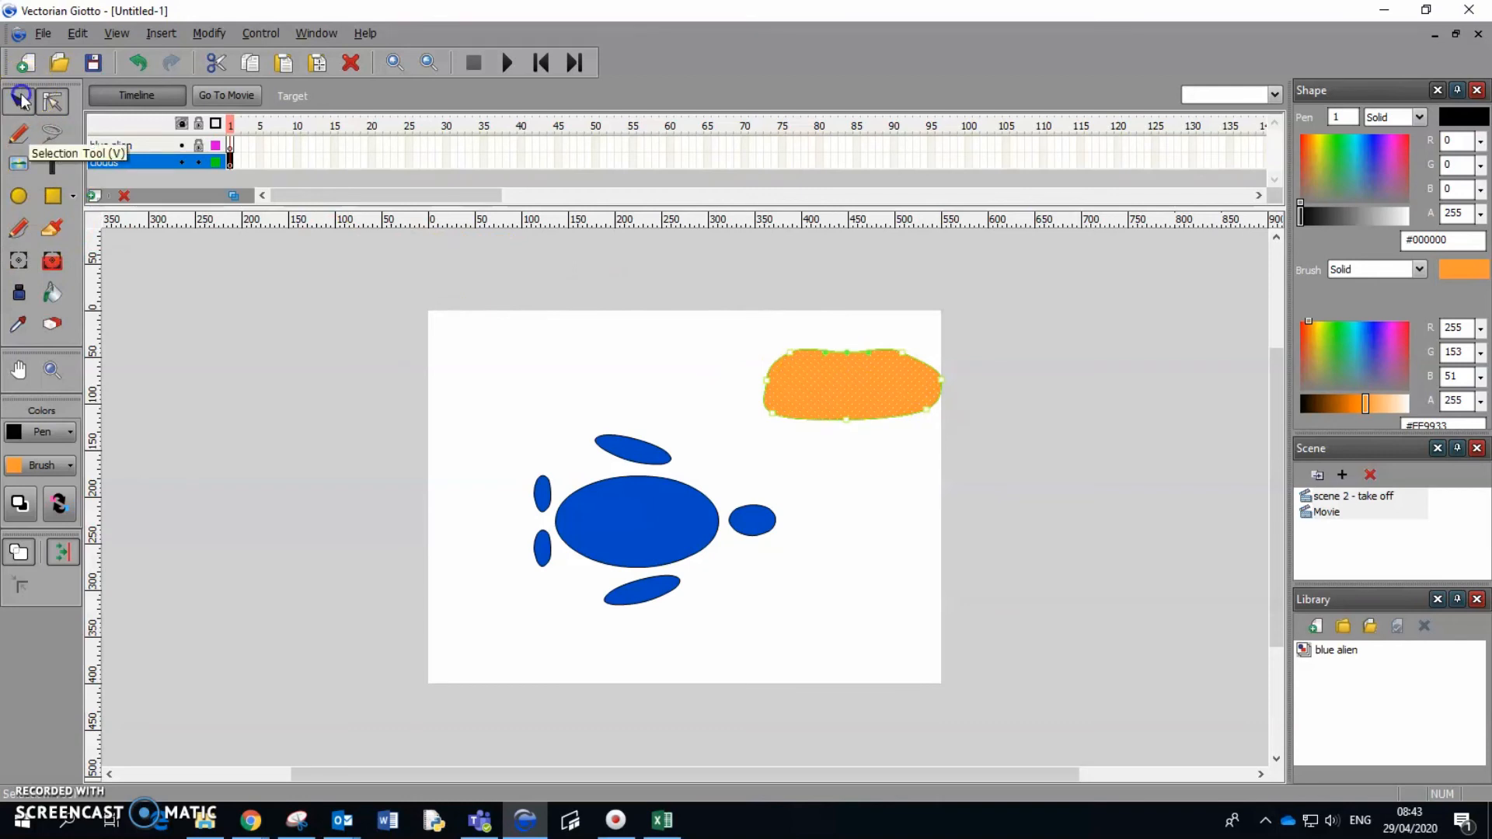
click(838, 379)
drag(837, 373, 1032, 386)
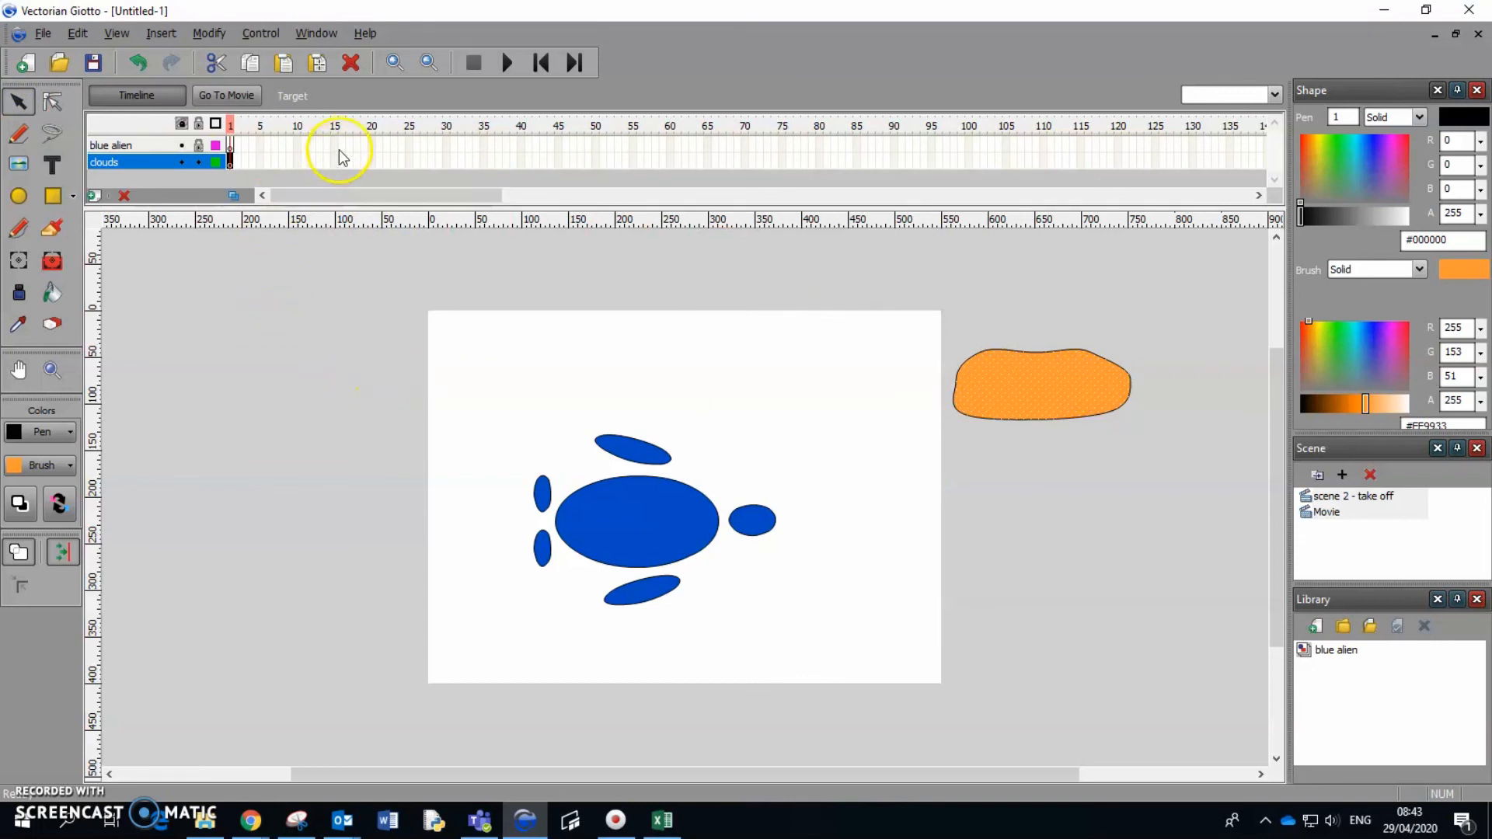
Insert keyframes at frame 20 on both the blue alien and clouds layers.
right_click(372, 146)
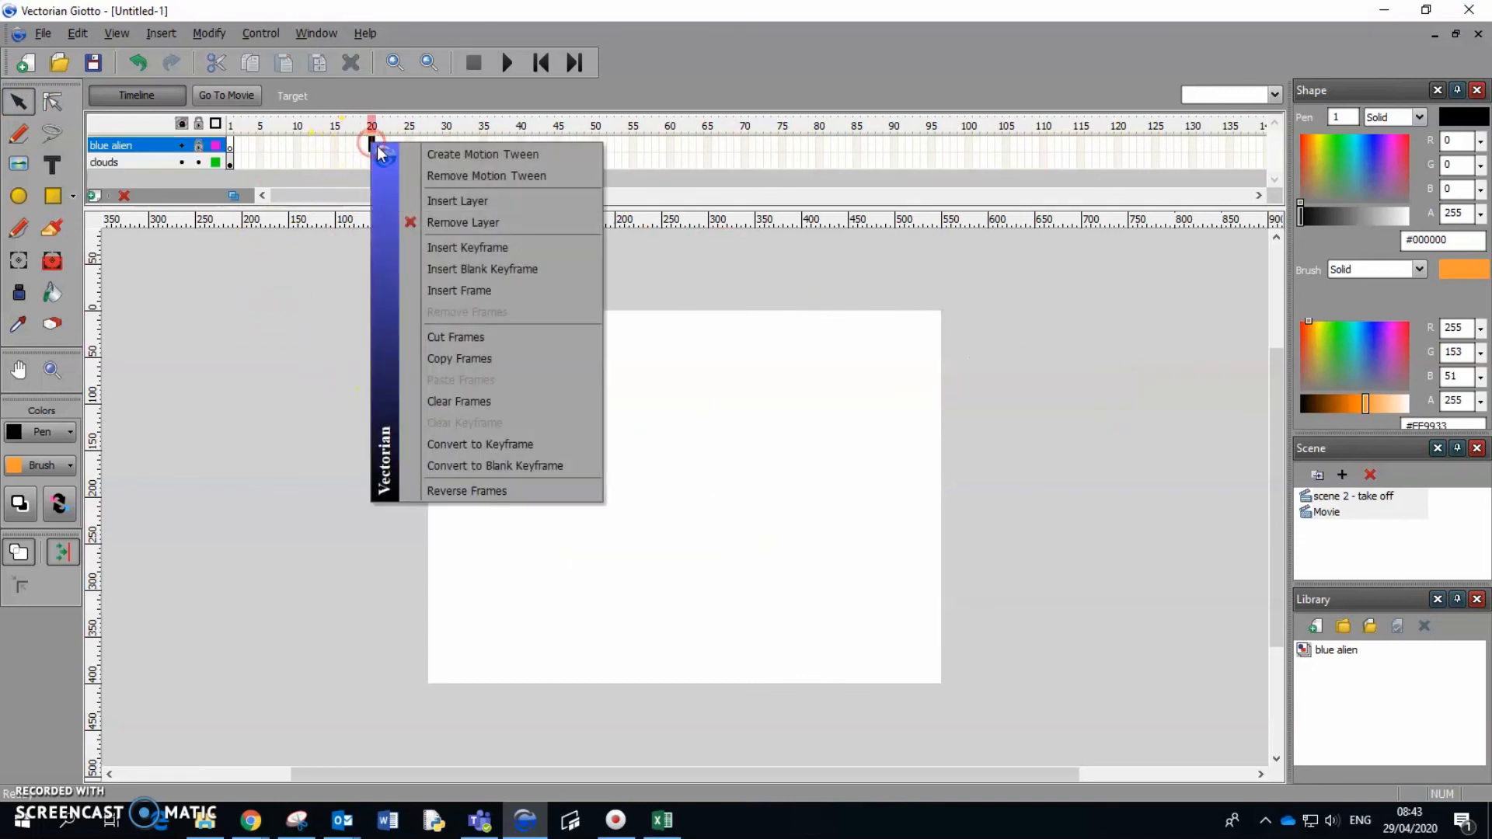
click(483, 247)
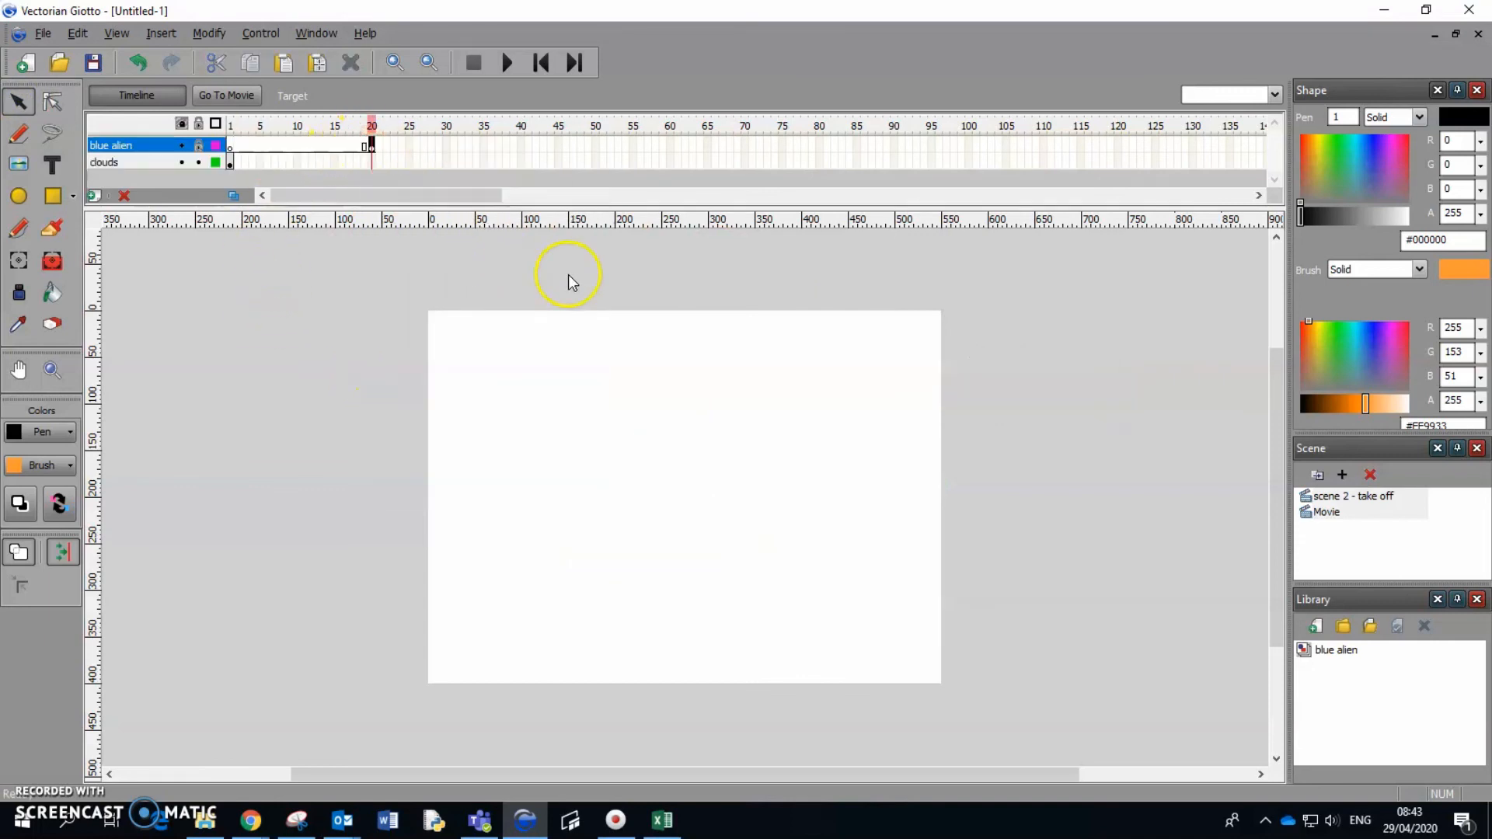
right_click(372, 160)
click(506, 267)
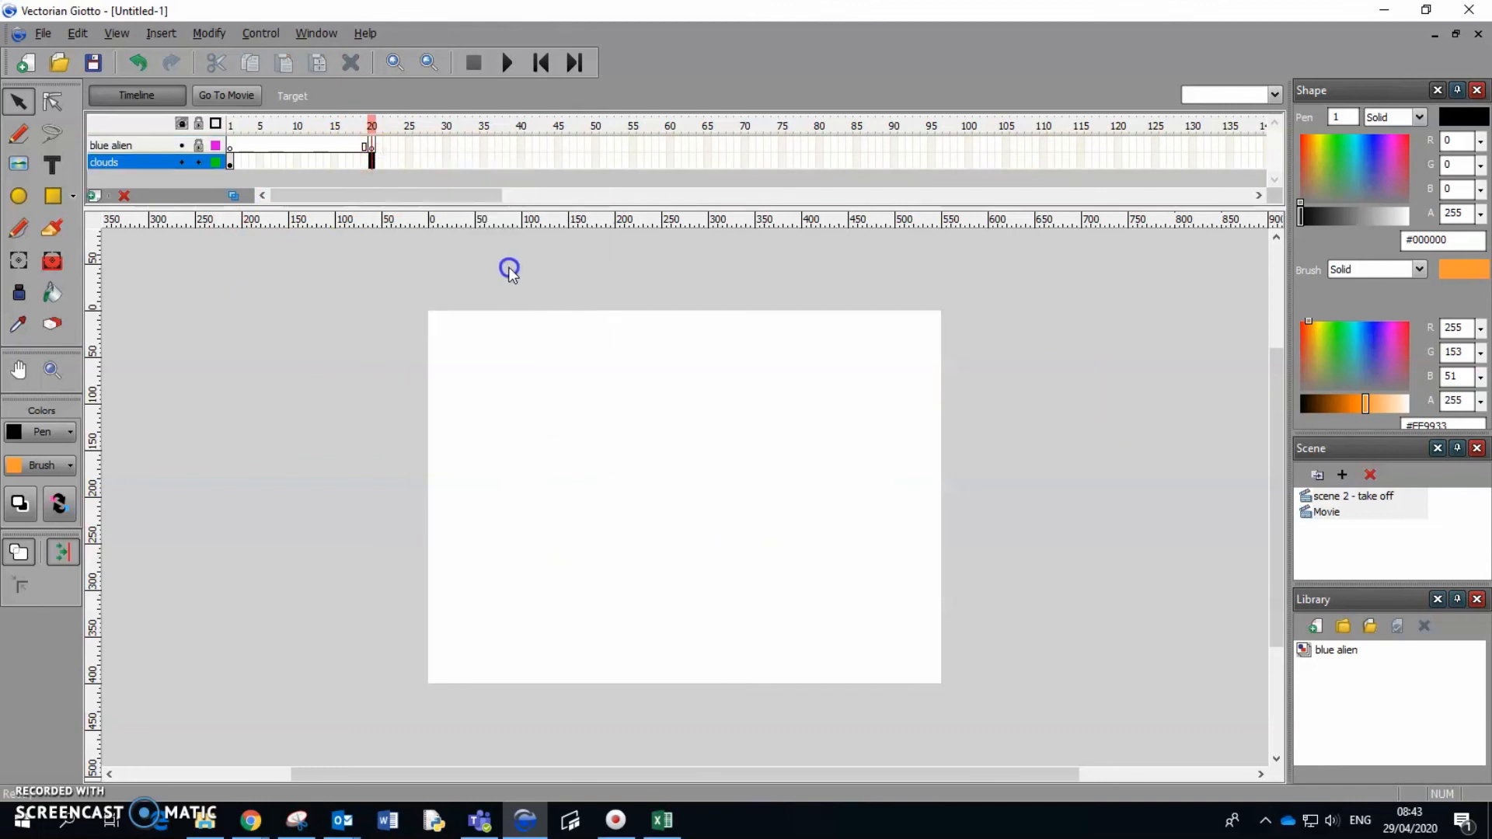
Move the cloud at frame 20 beyond the stage's left edge and create a motion tween on the clouds layer.
click(371, 147)
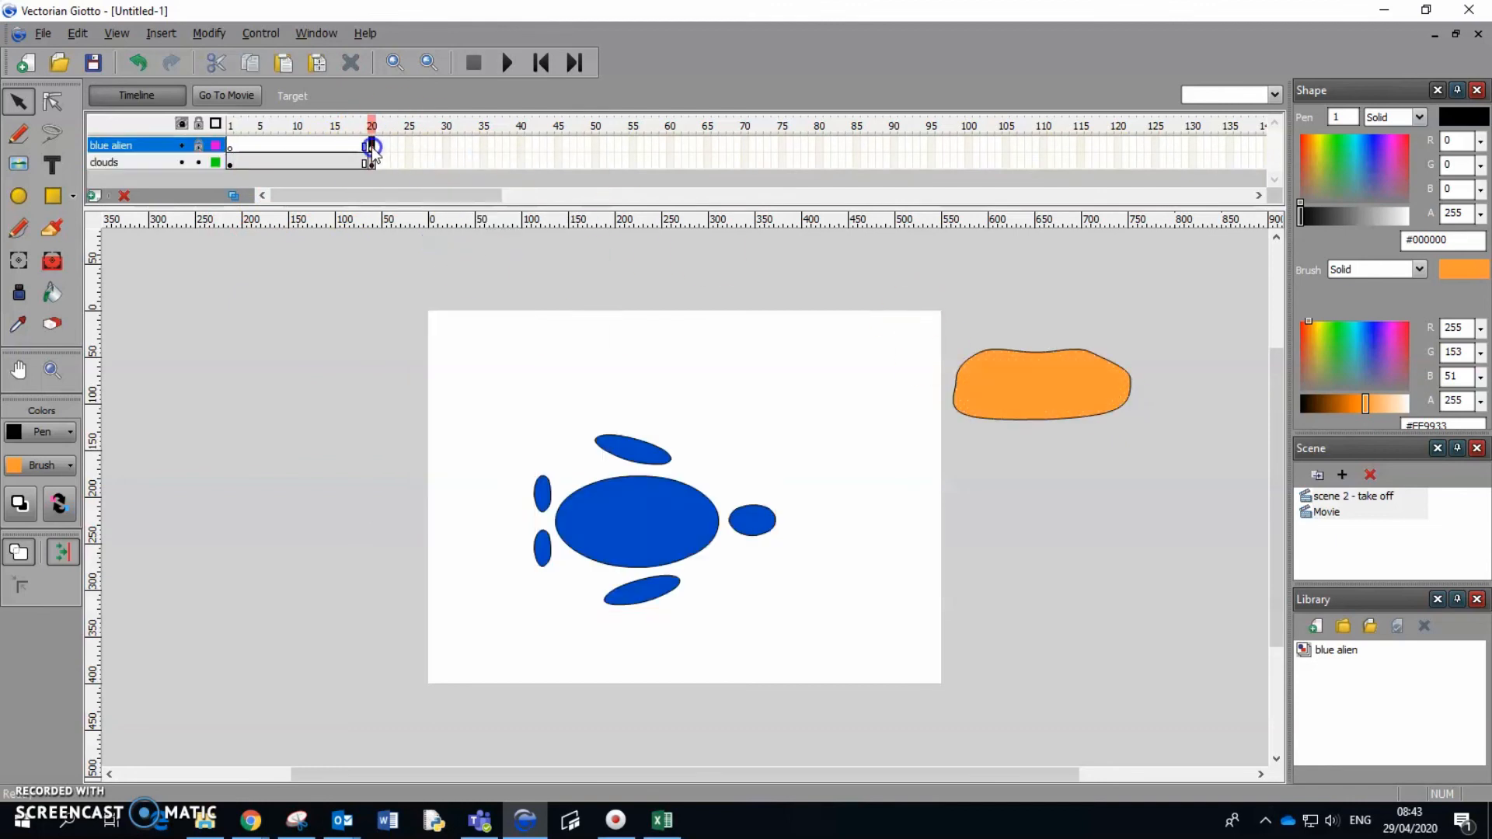
click(1066, 381)
drag(1066, 381, 358, 373)
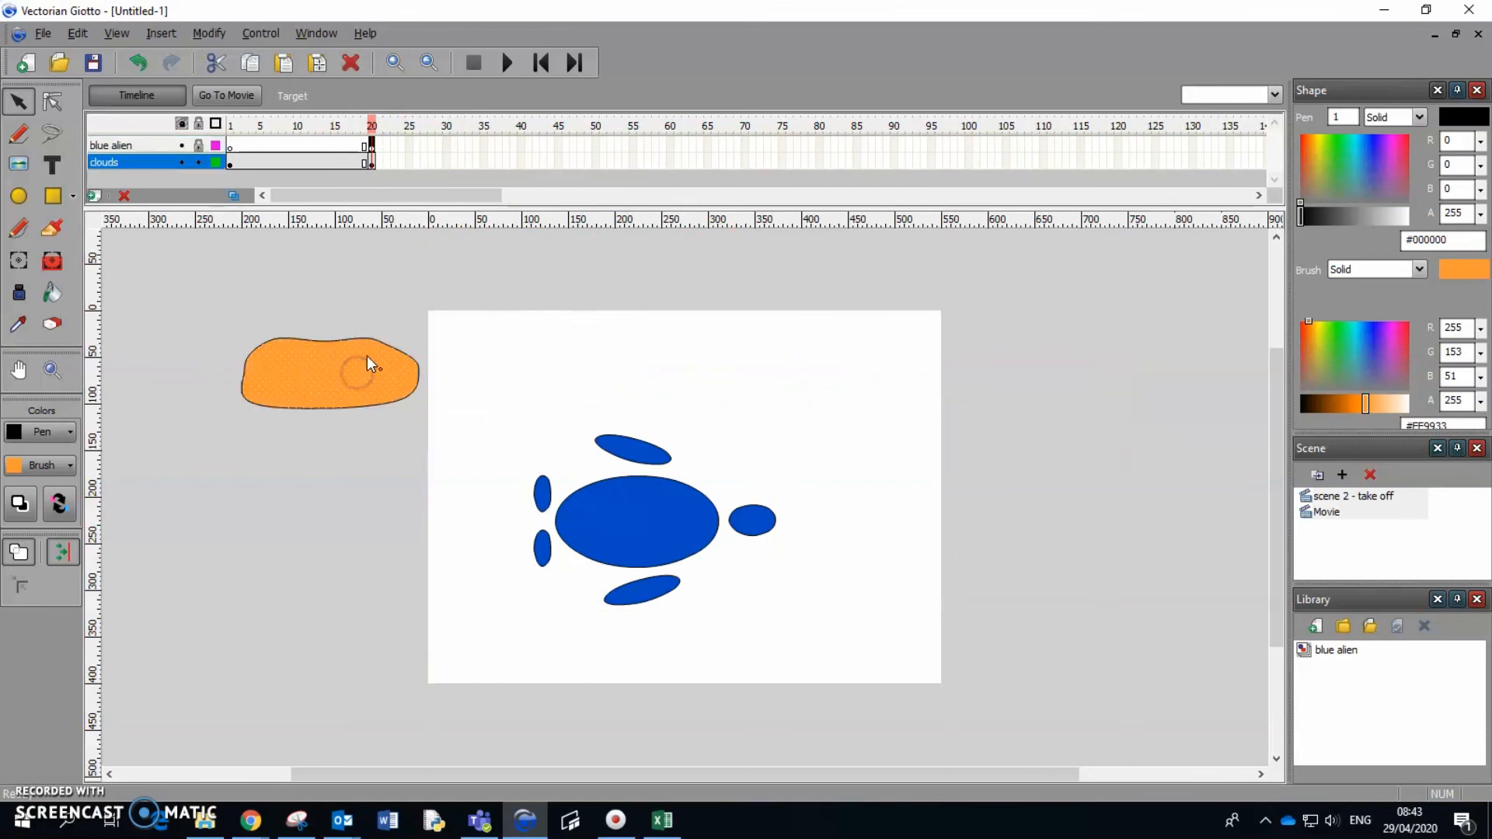
right_click(308, 160)
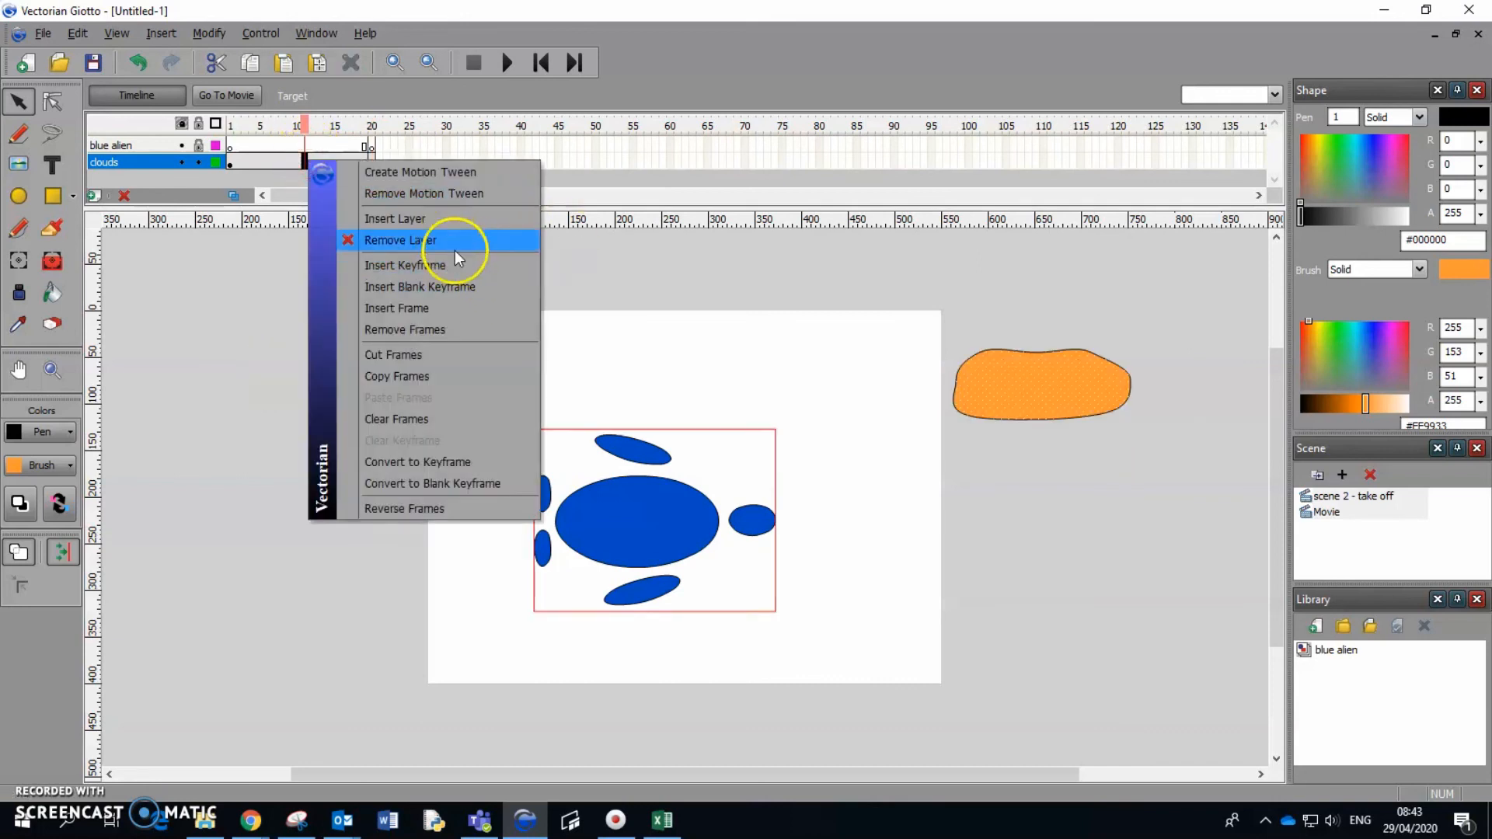
click(460, 172)
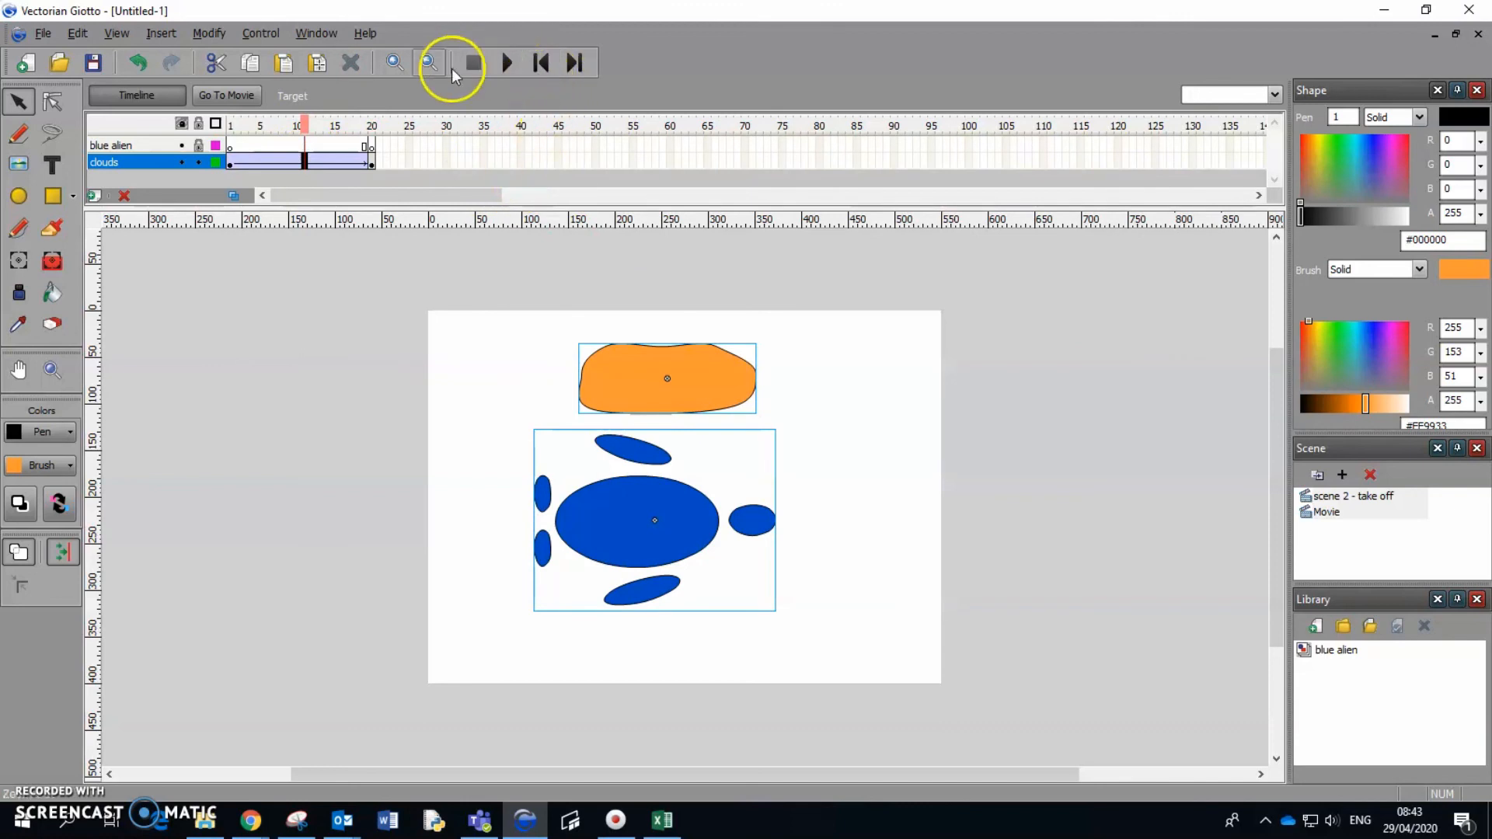
Scrub through the cloud's tween and play the animation from the first frame.
click(340, 126)
drag(343, 127, 252, 125)
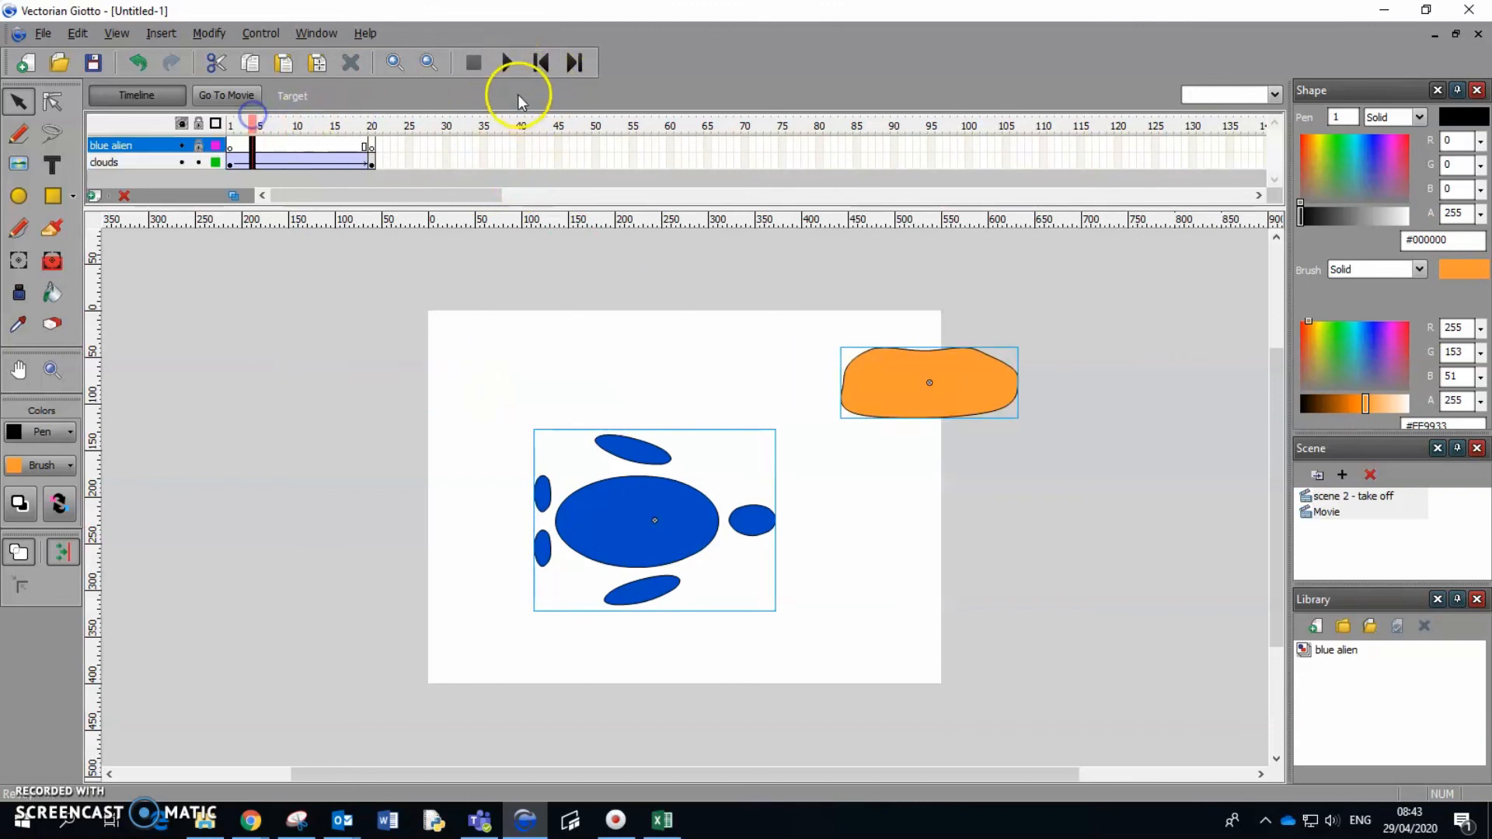
click(539, 63)
click(509, 63)
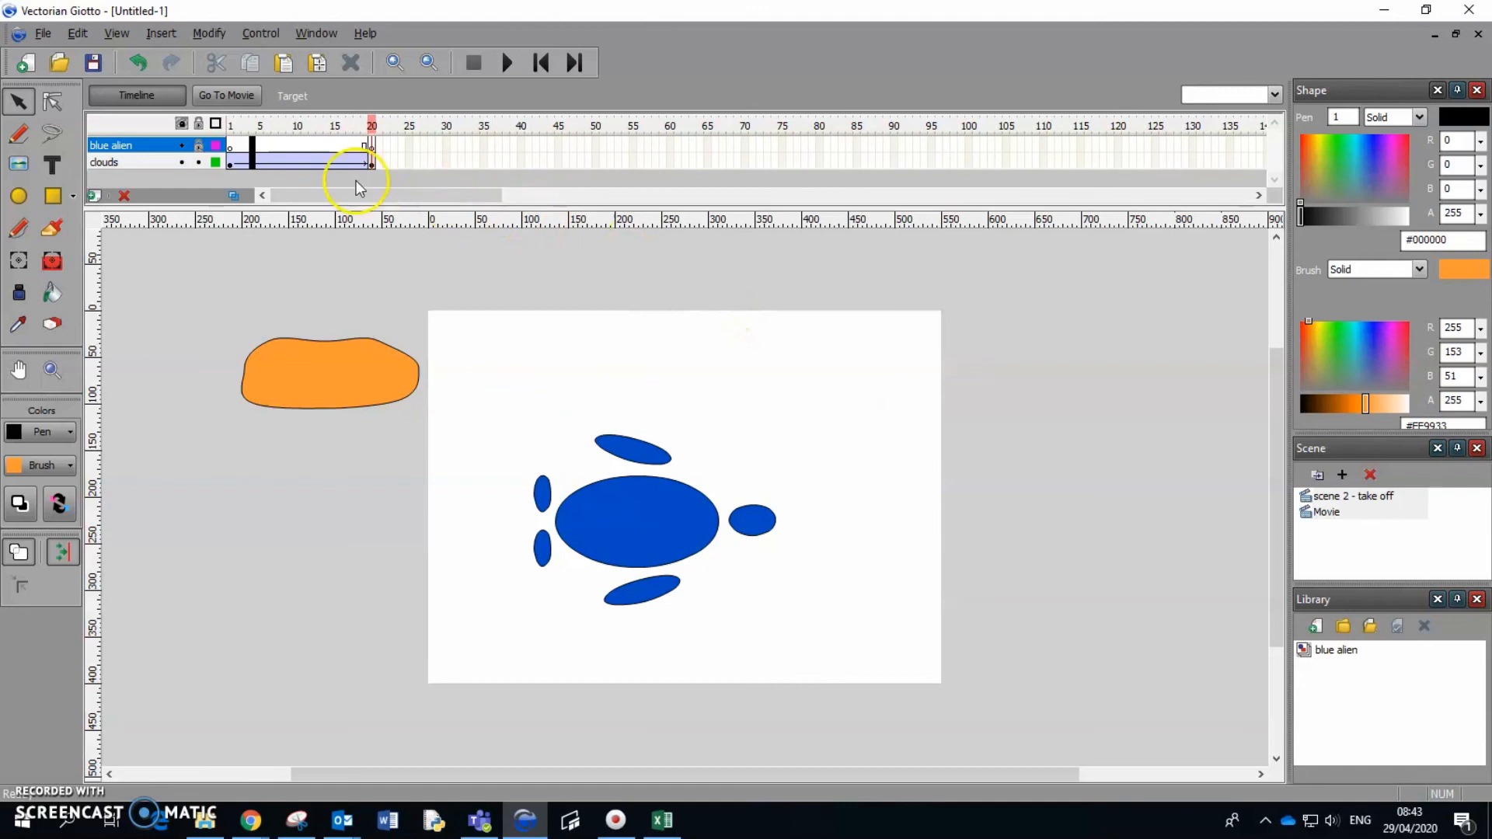
Rename the second scene, "Movie", as "scene 3 - flying".
click(1327, 513)
click(1333, 514)
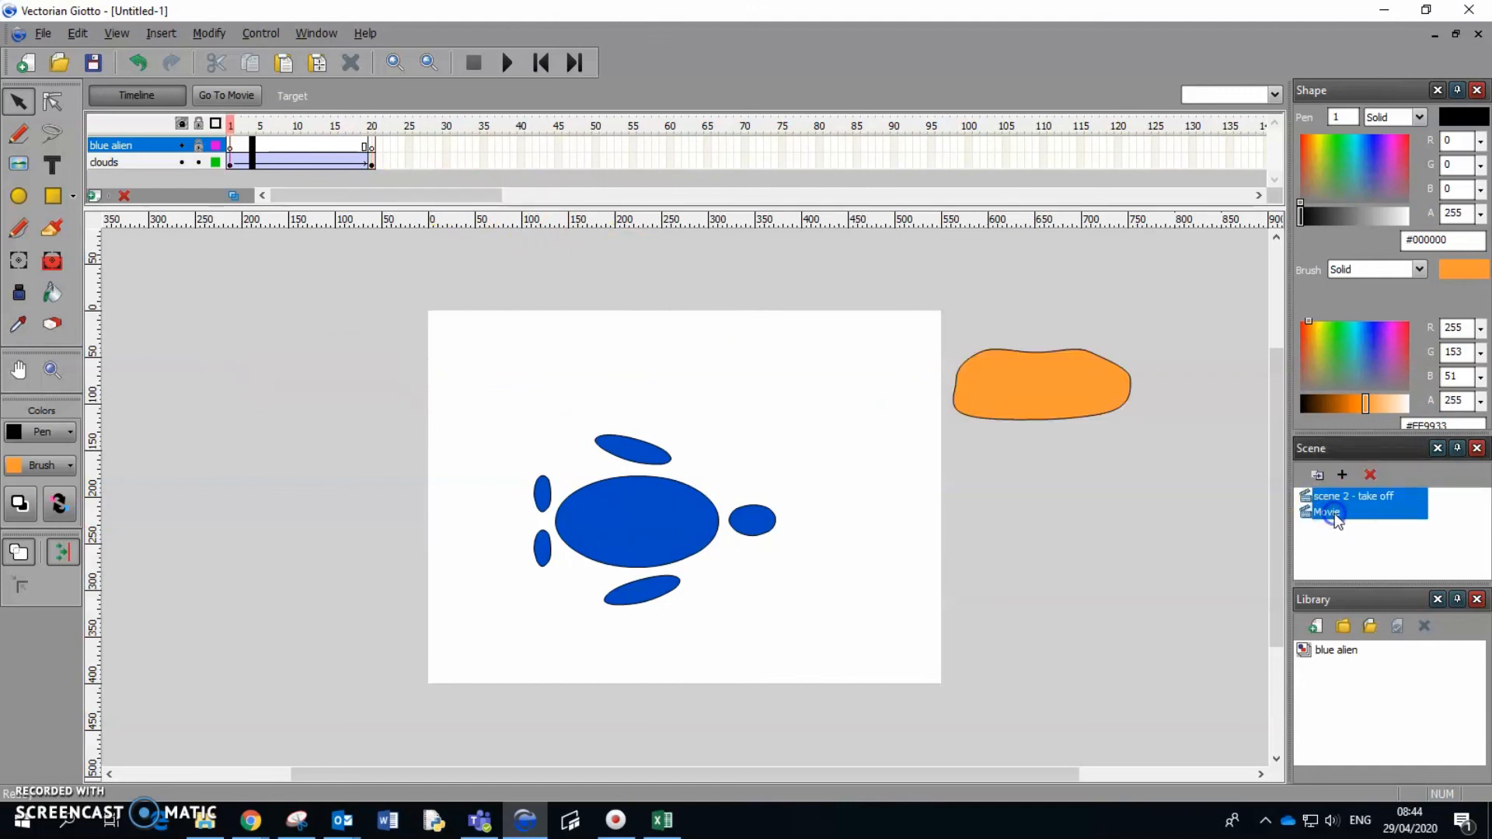
text(scene 3 - flying)
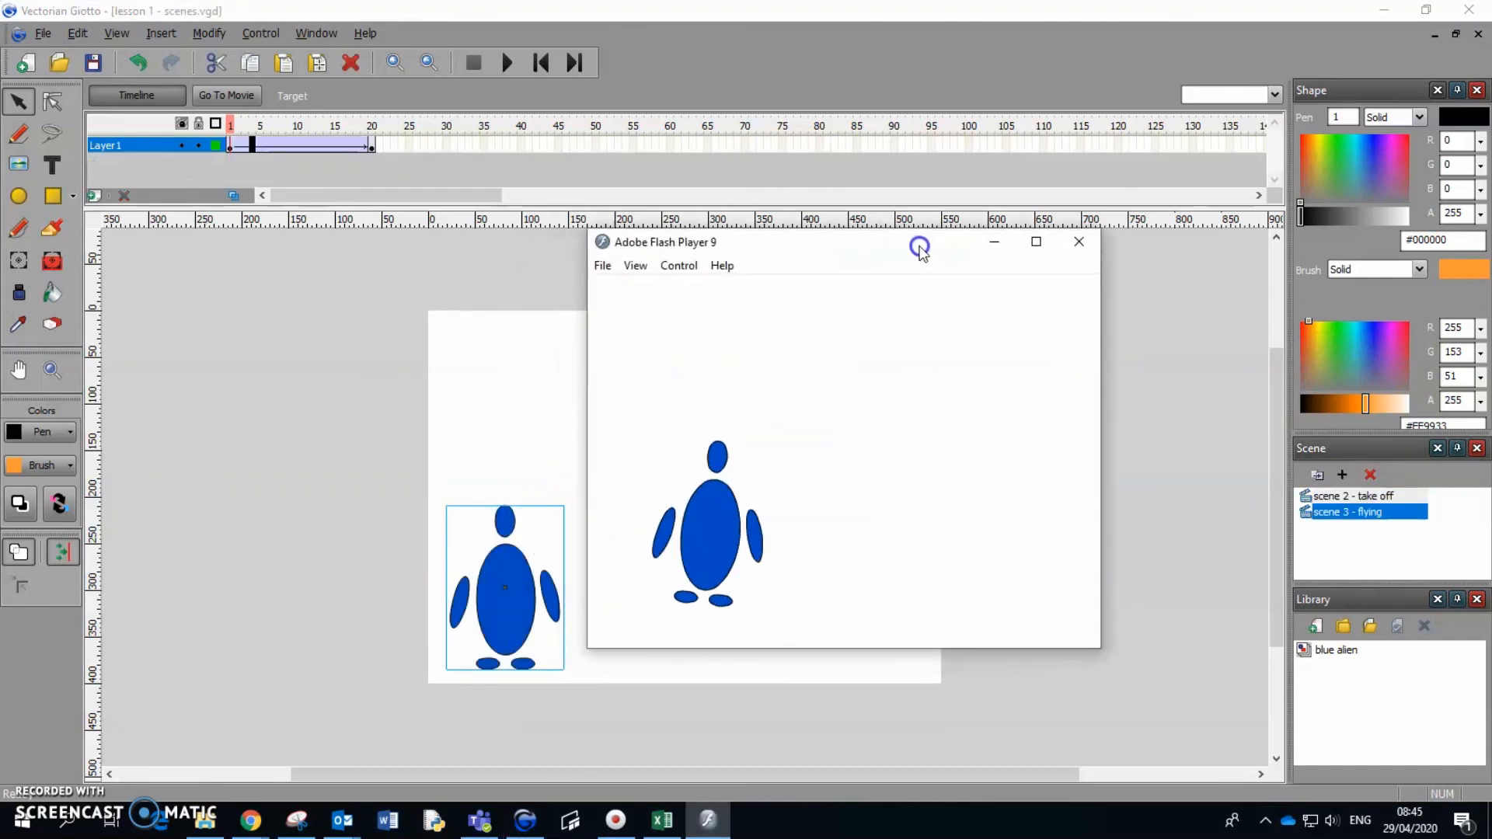